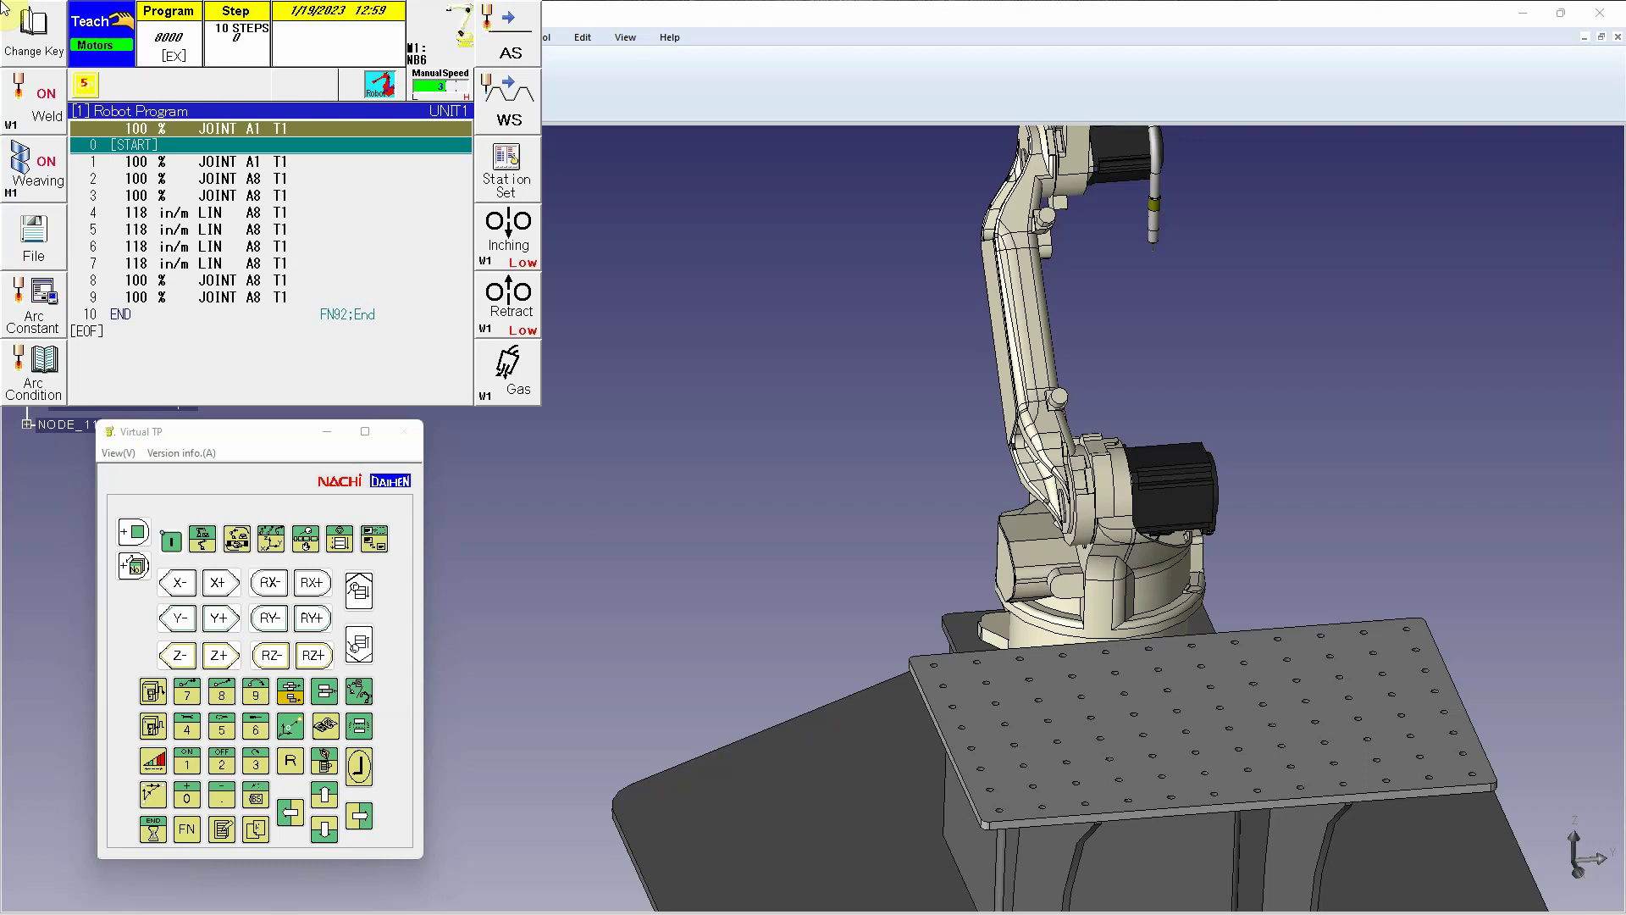
Step: Step through program 8000 to locate weld steps 2 through 8
key(shift)
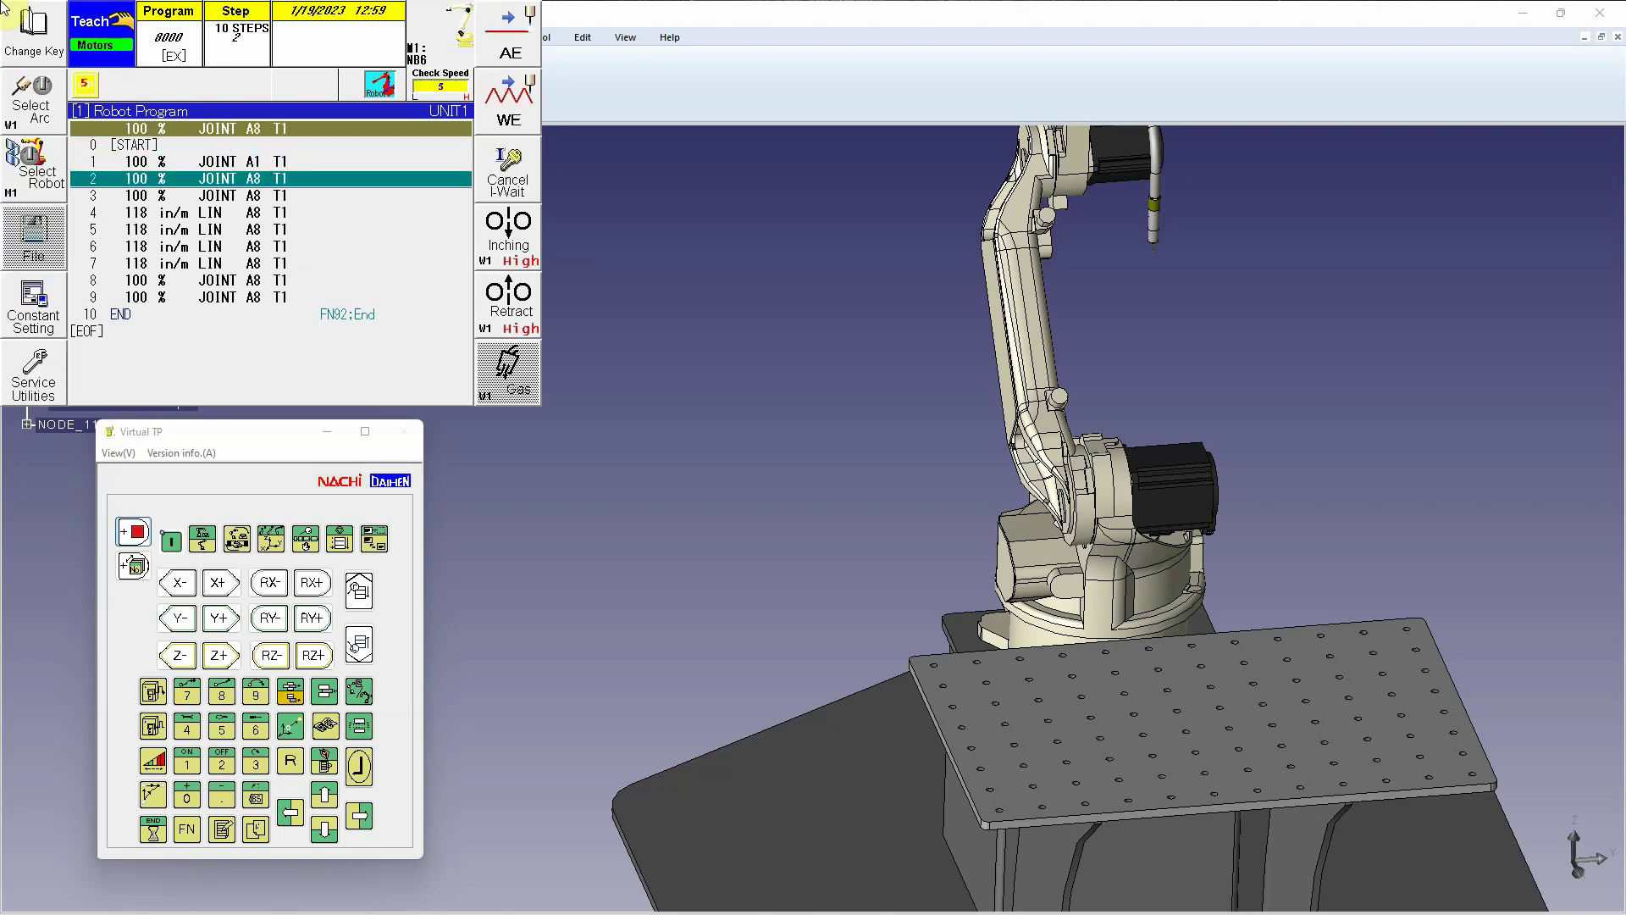
key(Up)
key(Up)
key(Up)
key(Up)
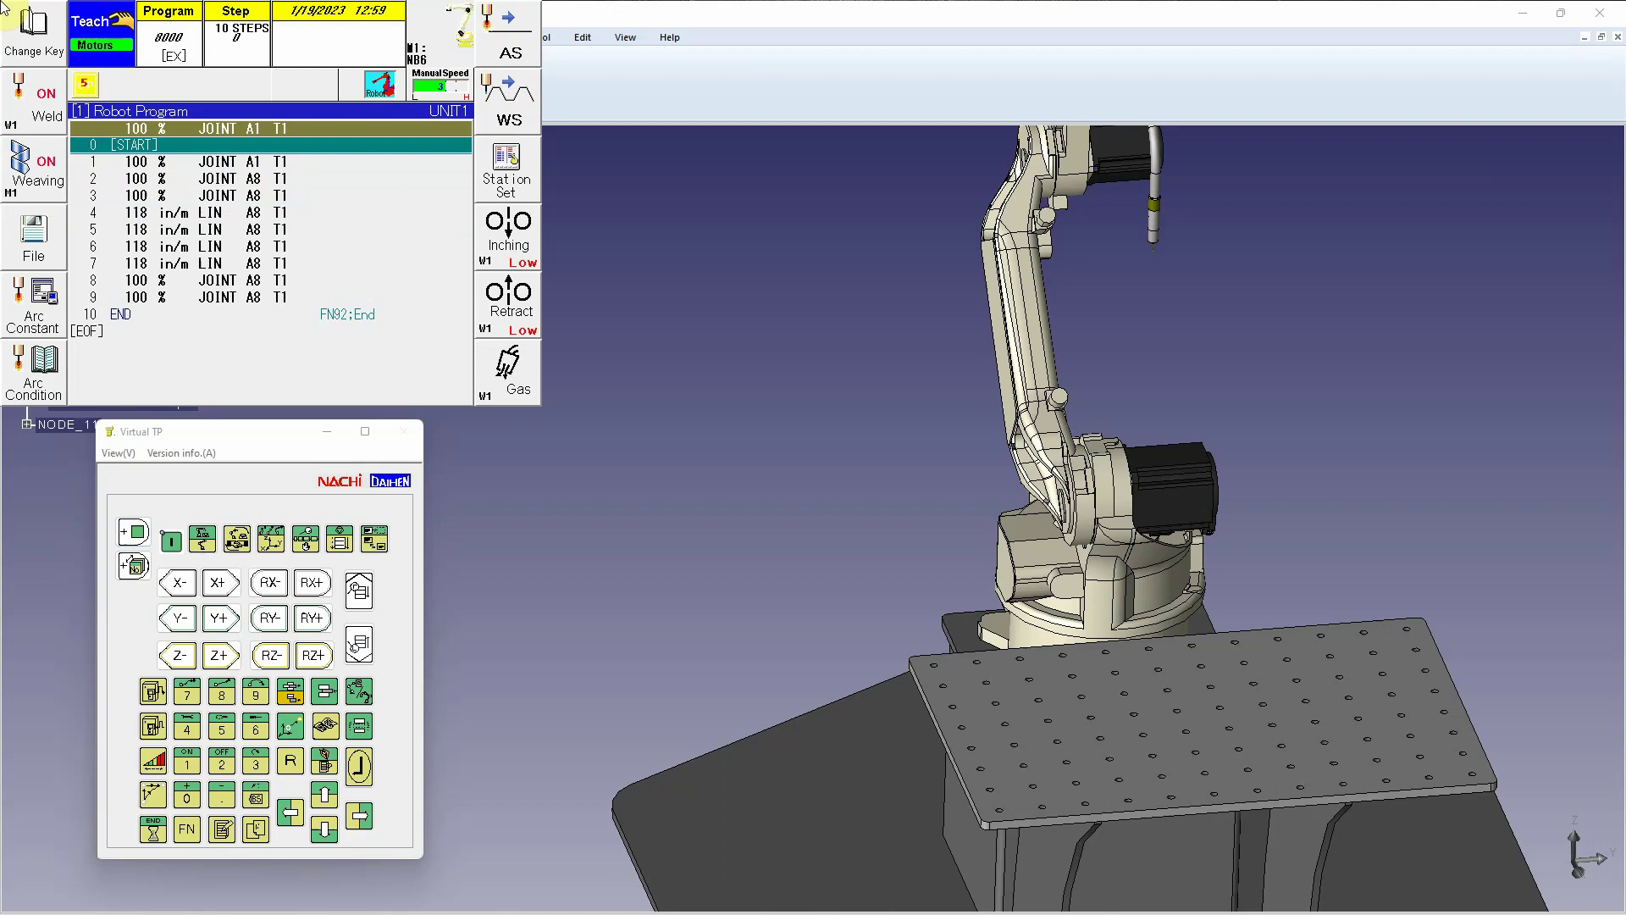
key(Down)
key(Down)
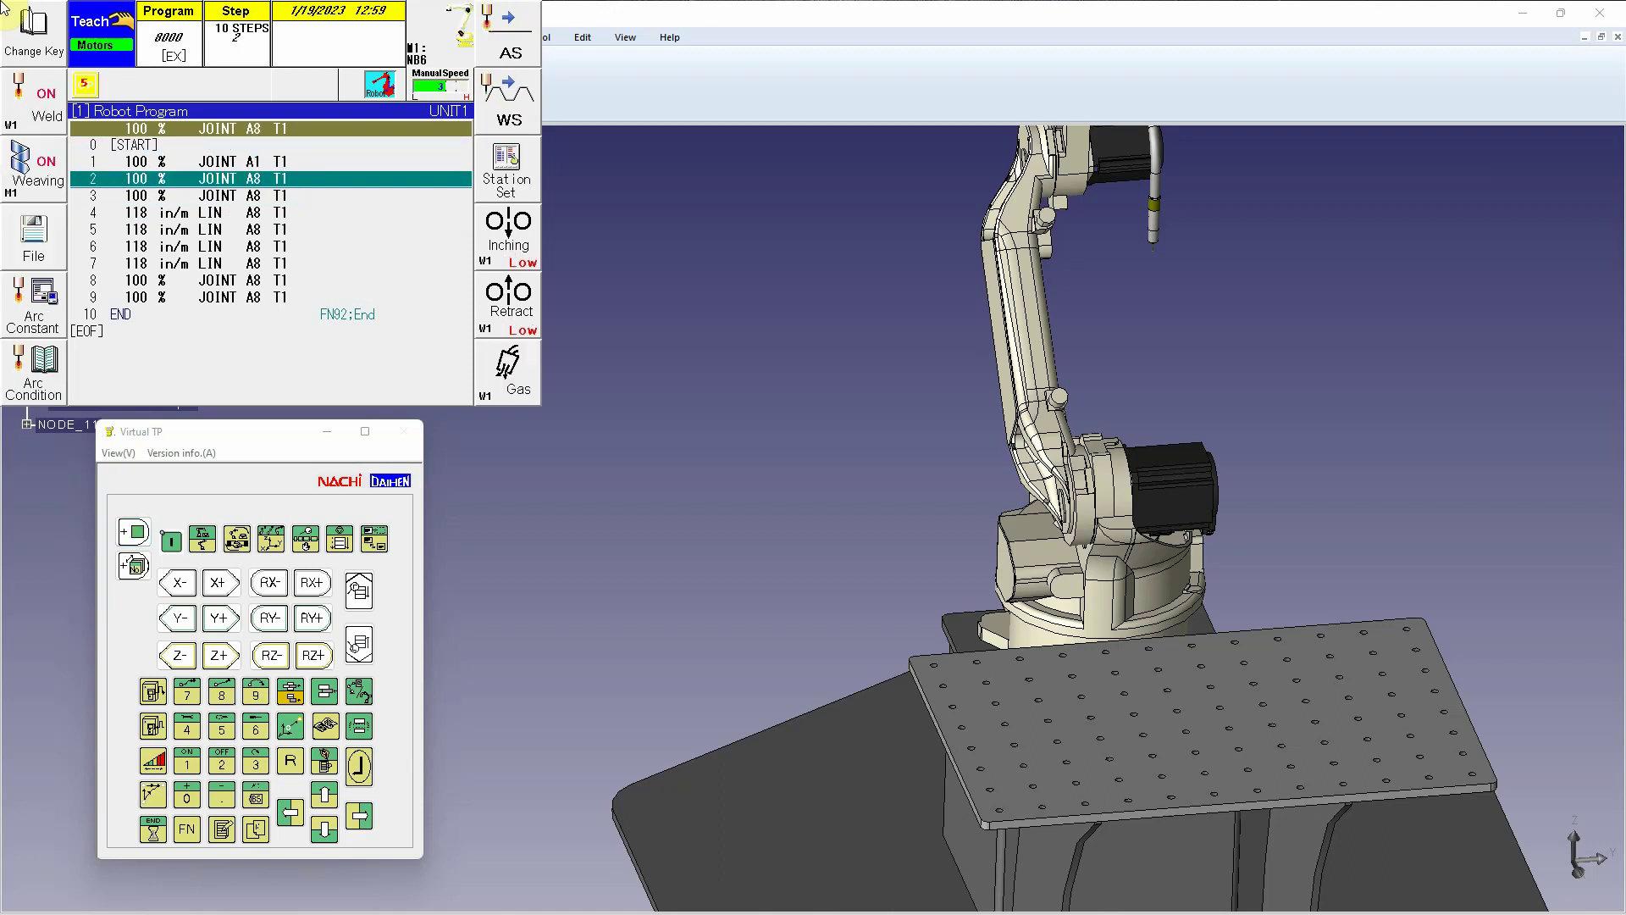
key(Down)
key(Down)
key(Down)
key(Down)
key(Down)
key(Down)
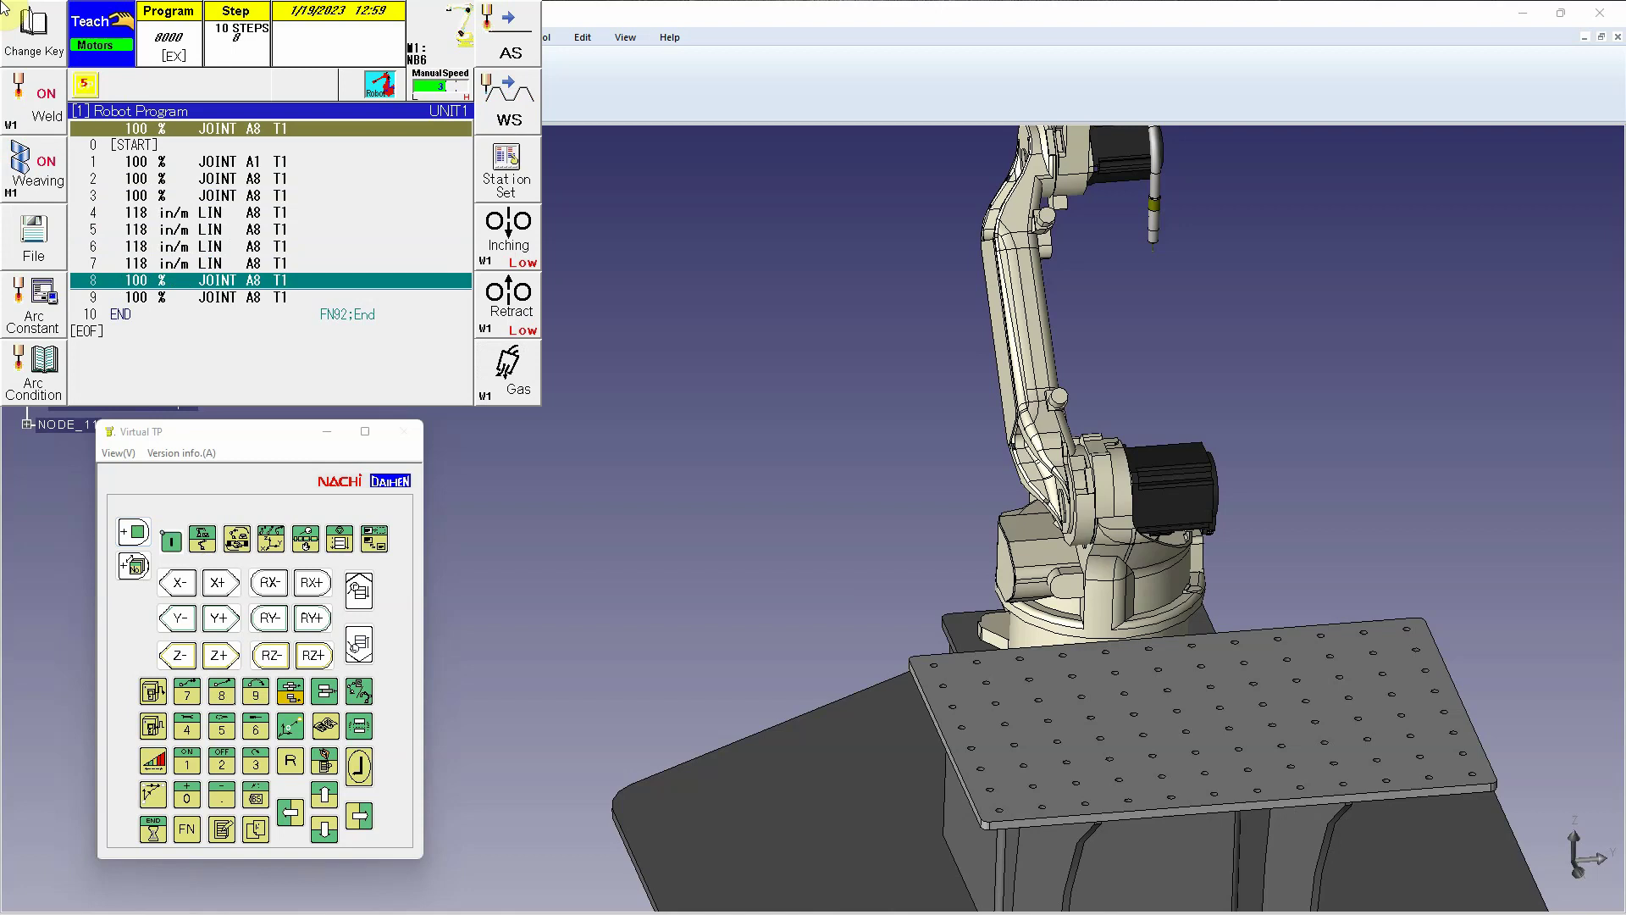
Step: Open 16 Pitch copy & Shift under Service Utilities, 9 Program Conversion
key(shift)
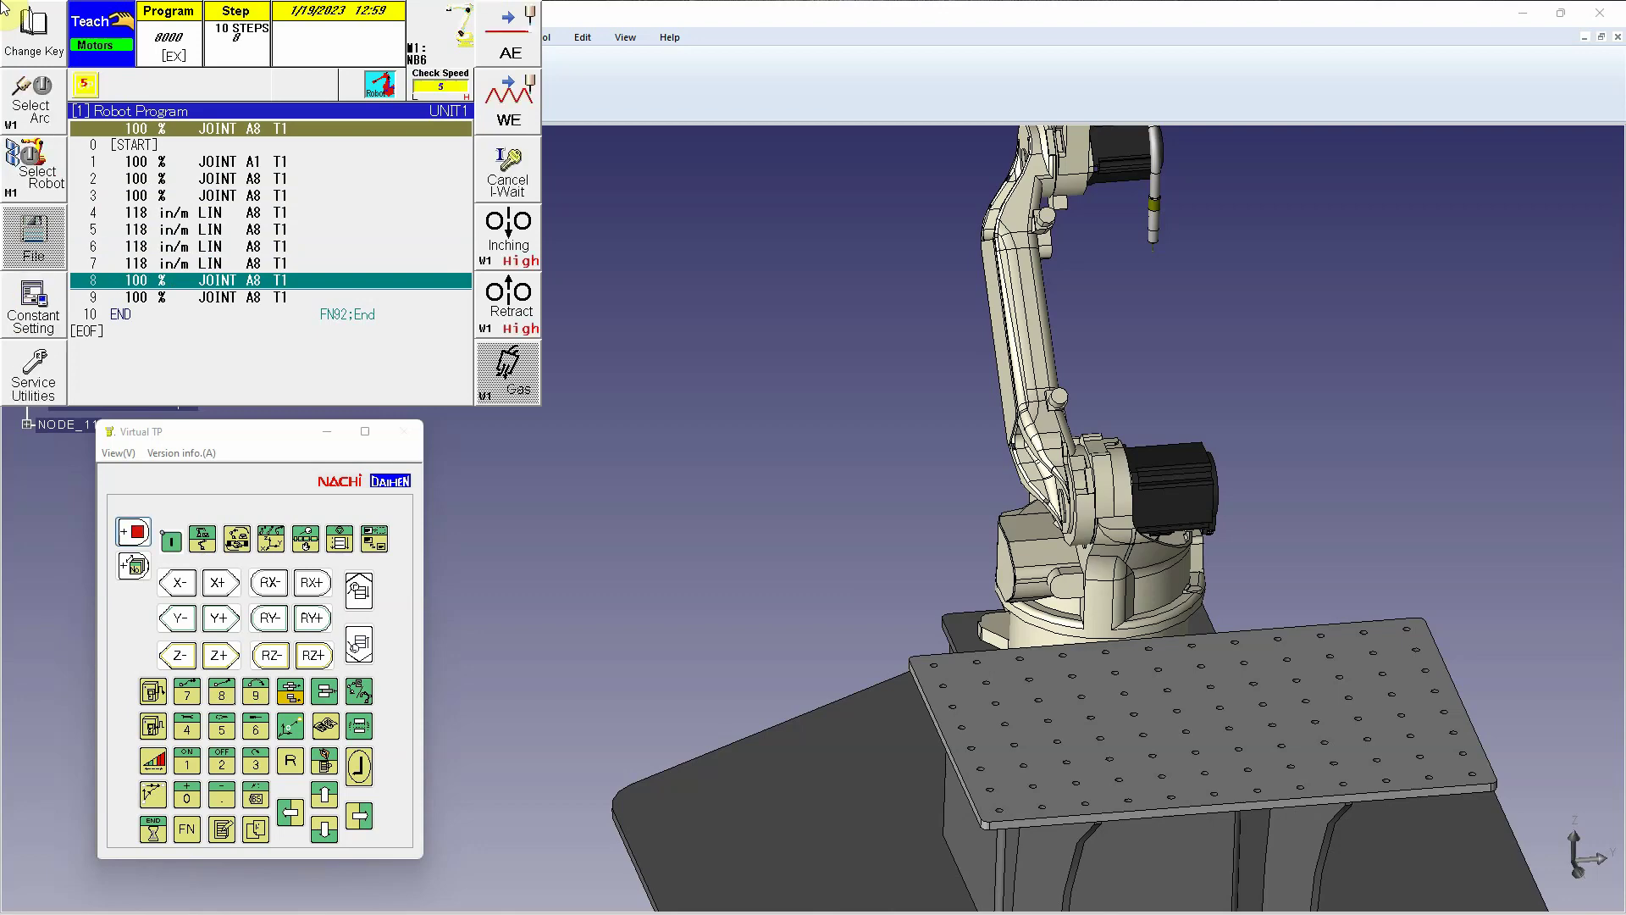
click(31, 381)
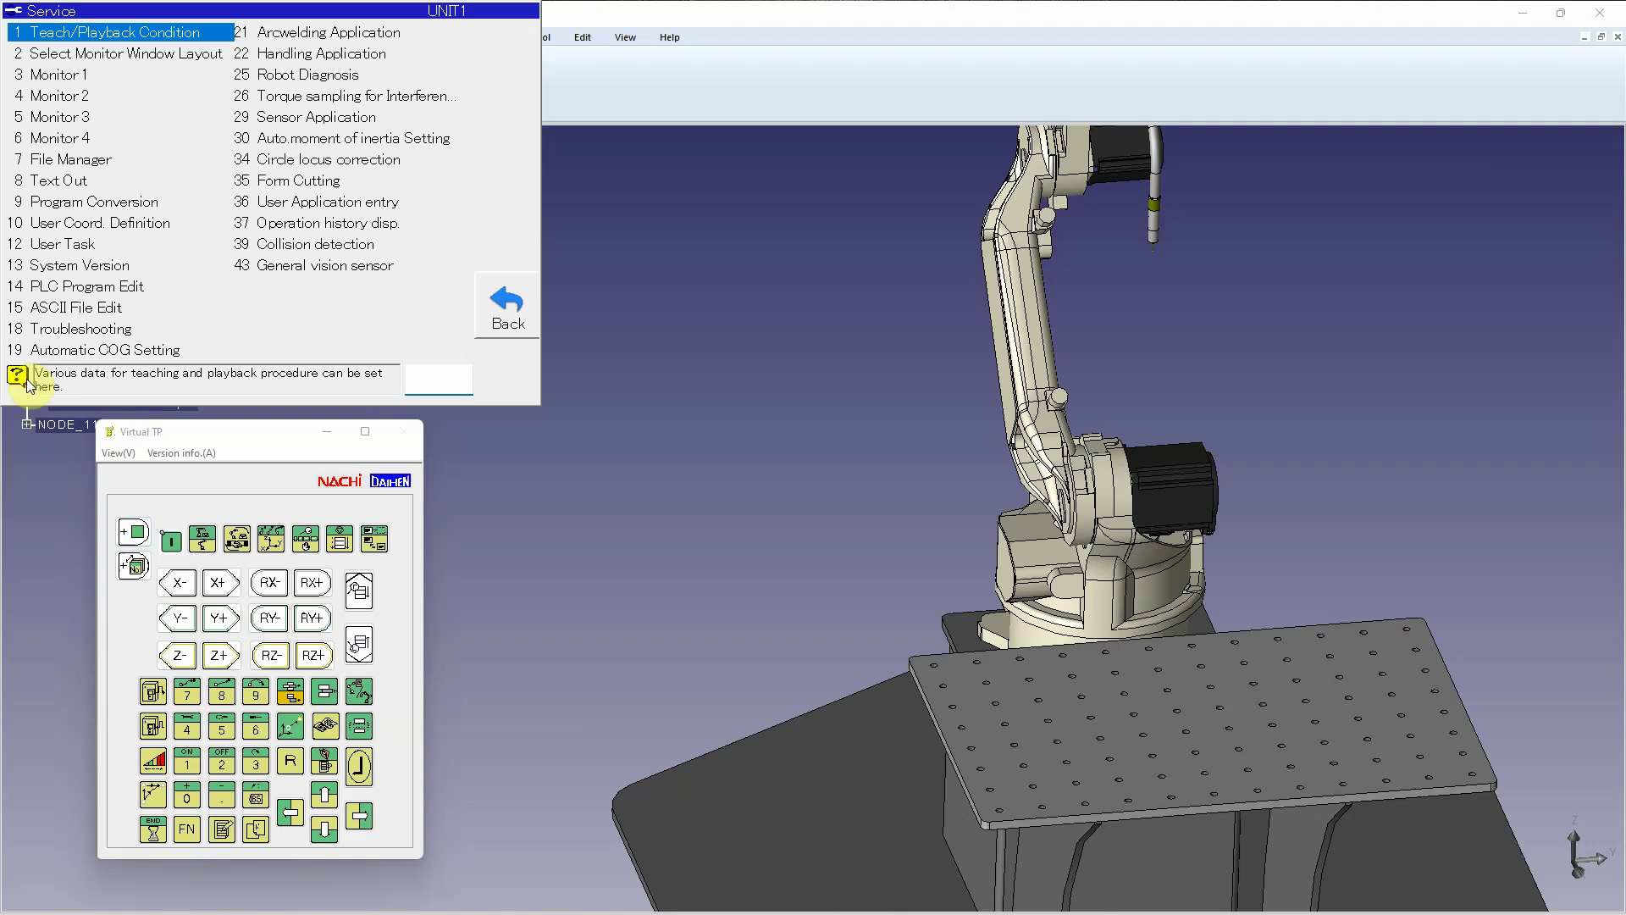
key(Down)
key(Down)
key(Down)
key(Down)
key(Down)
key(Down)
key(Down)
key(Down)
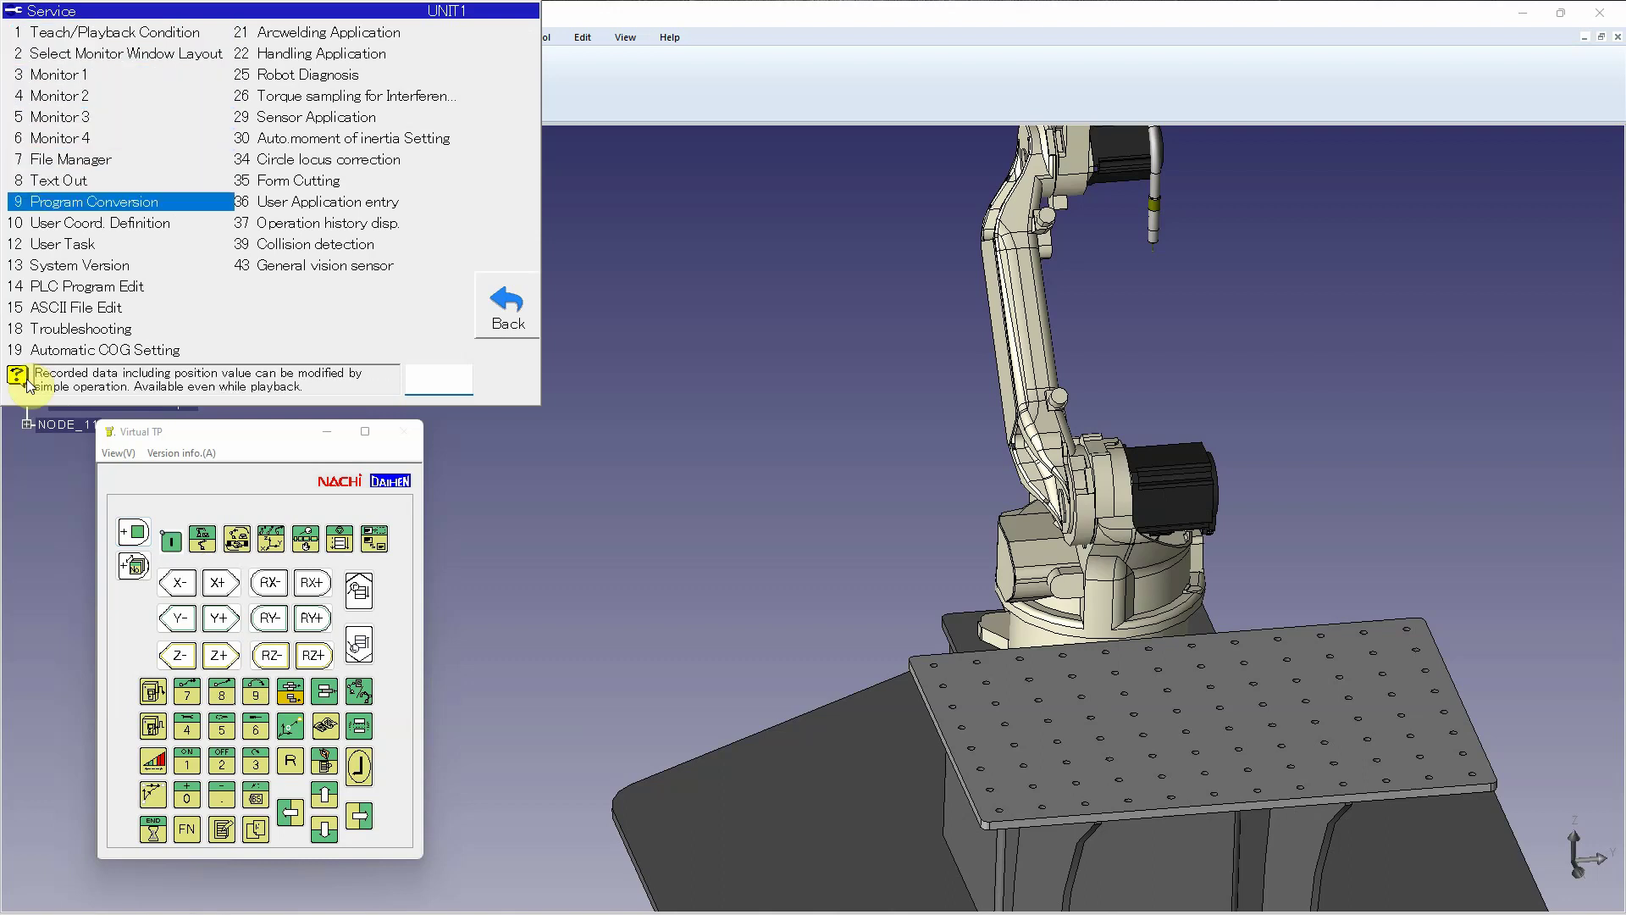
key(Return)
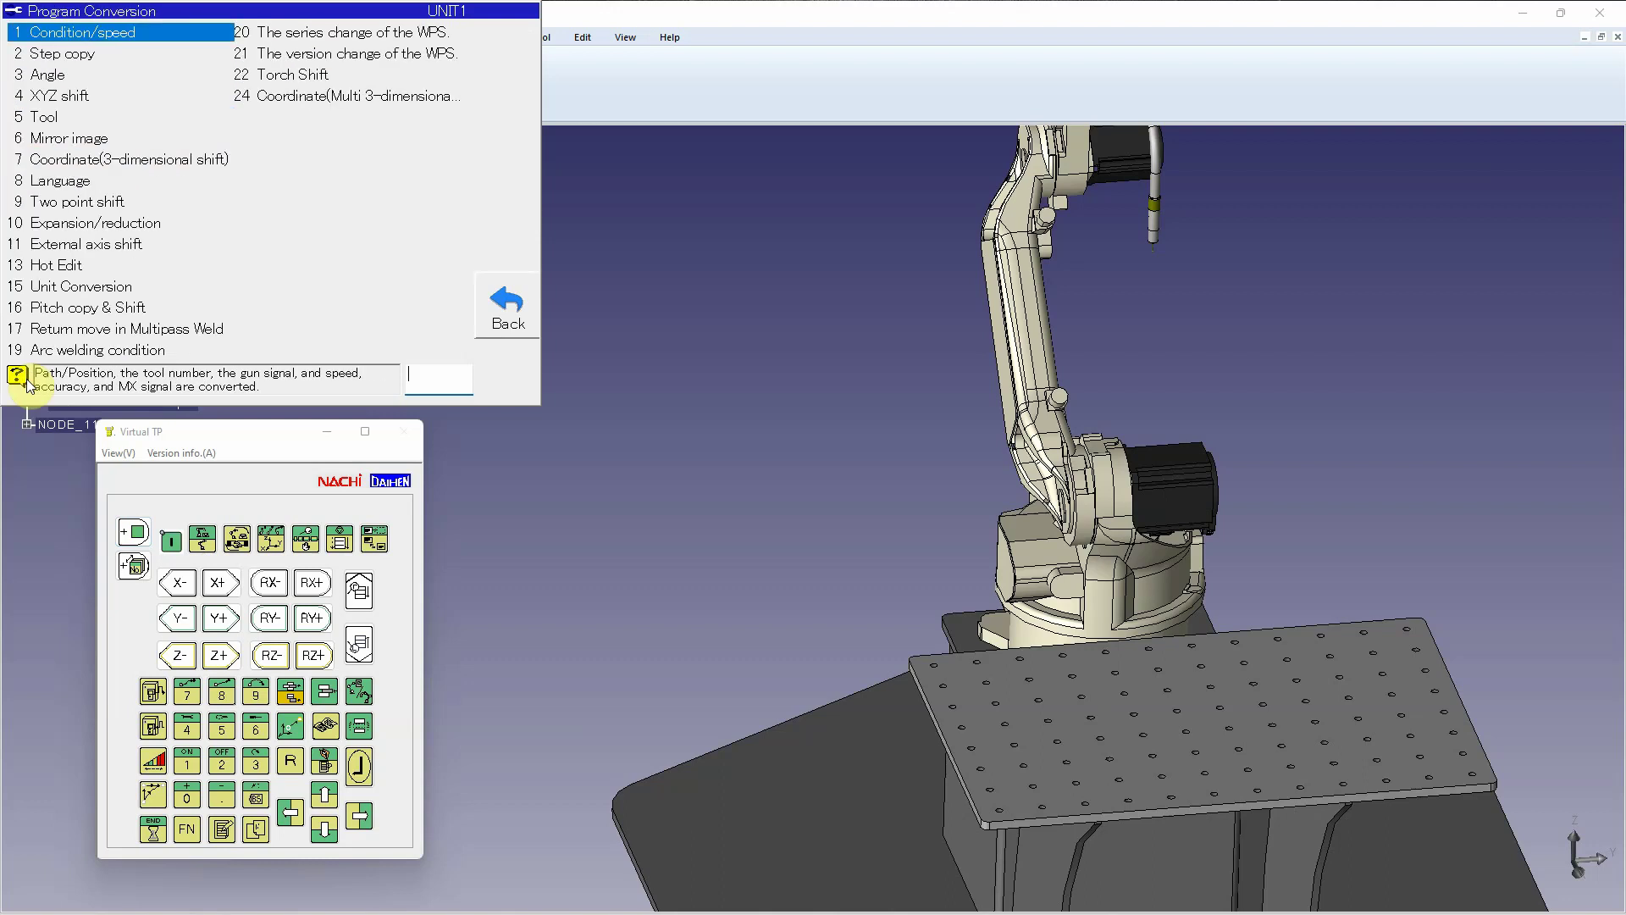
key(Down)
key(Down)
key(Down)
key(Down)
key(Down)
key(Down)
key(Down)
key(Down)
key(Down)
key(Down)
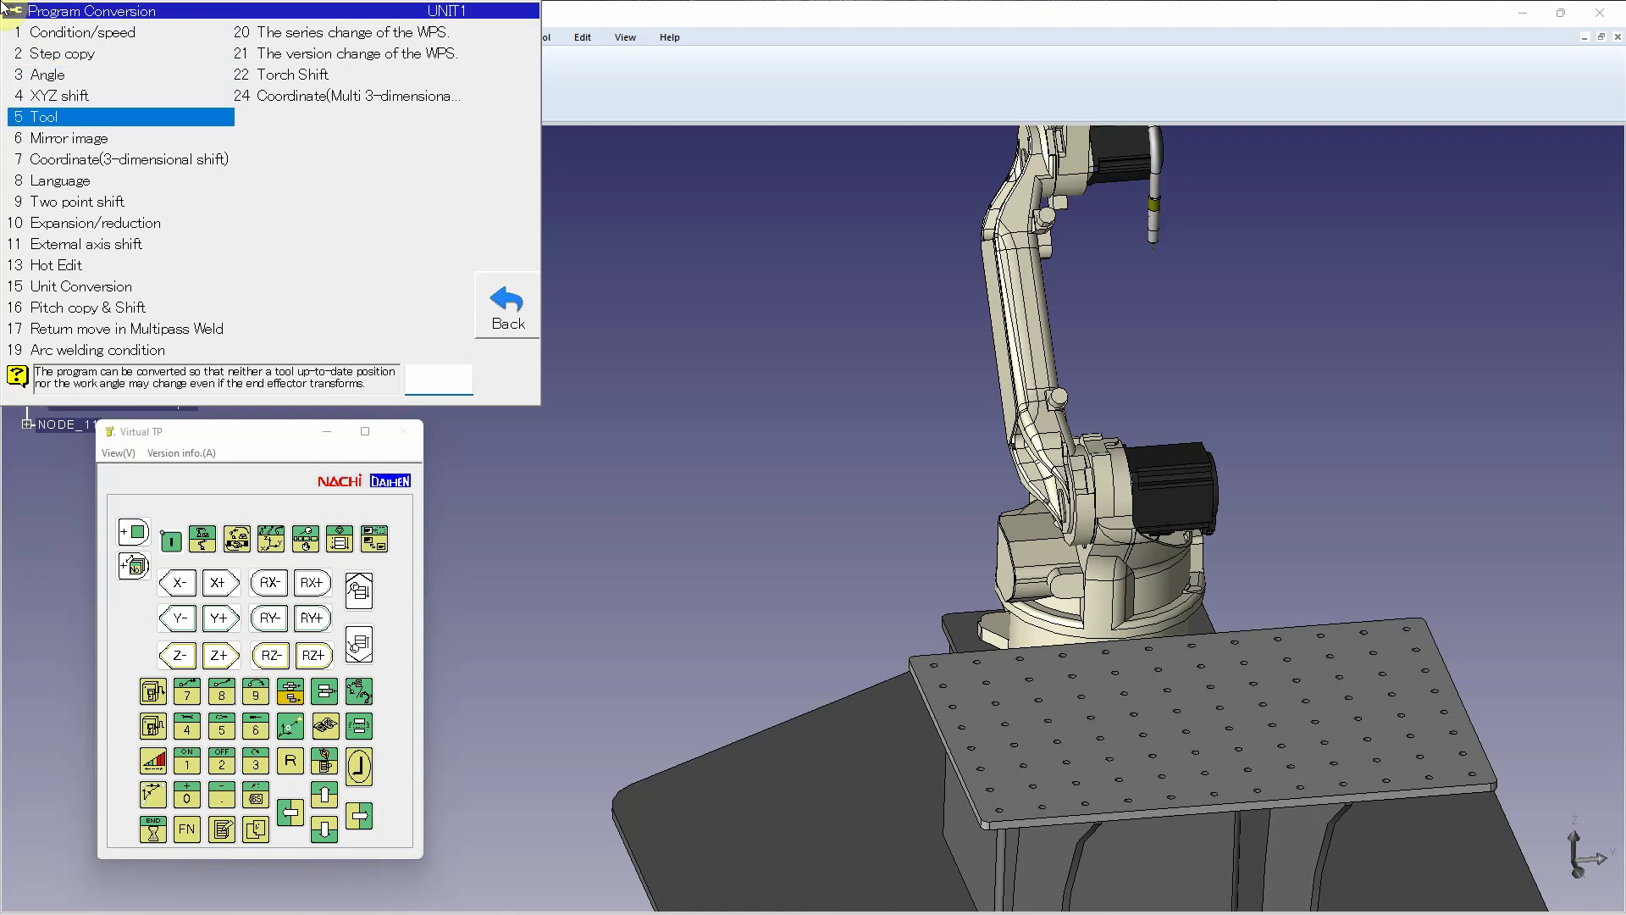
key(Down)
key(Down)
key(Down)
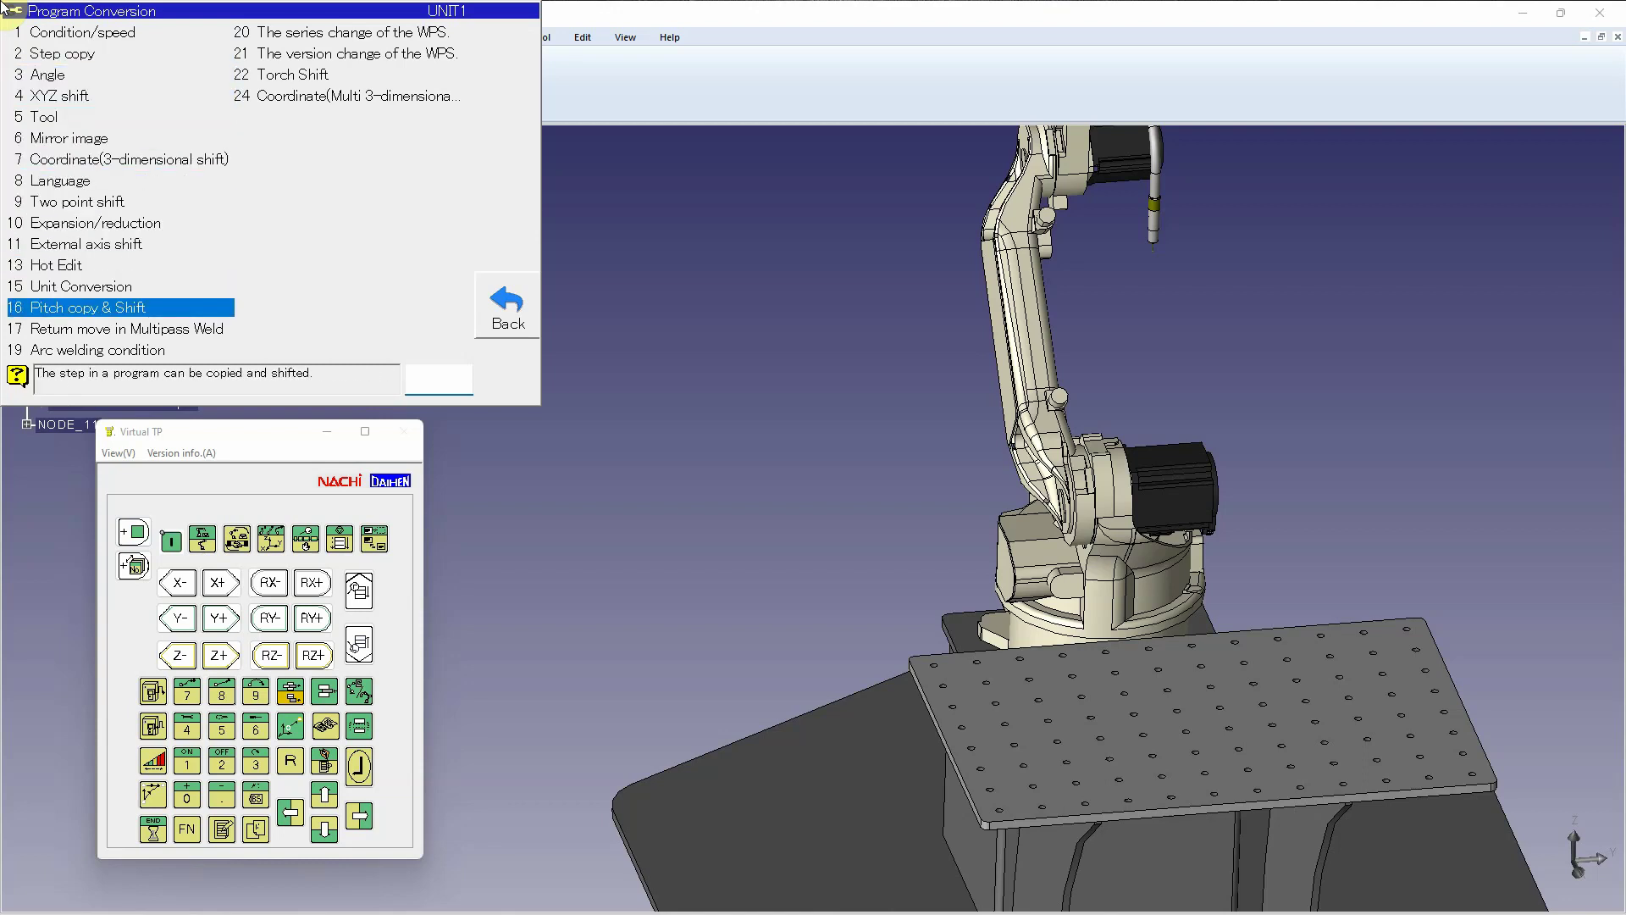
key(Return)
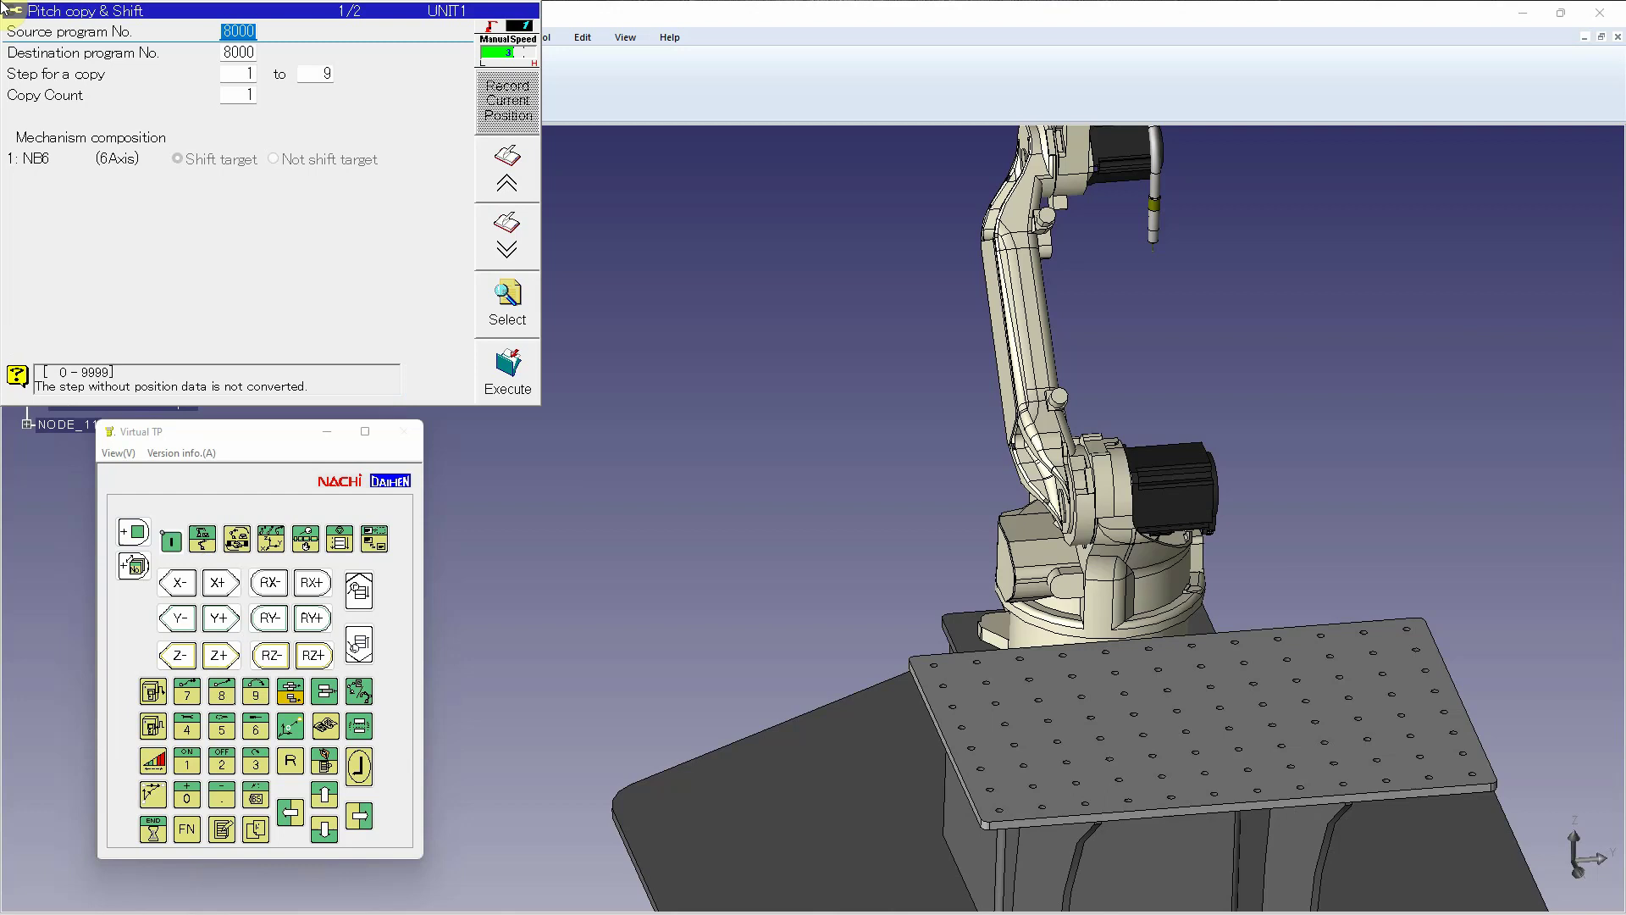
Step: Keep source and destination 8000, copy steps 2 to 8, with copy count 5
key(Down)
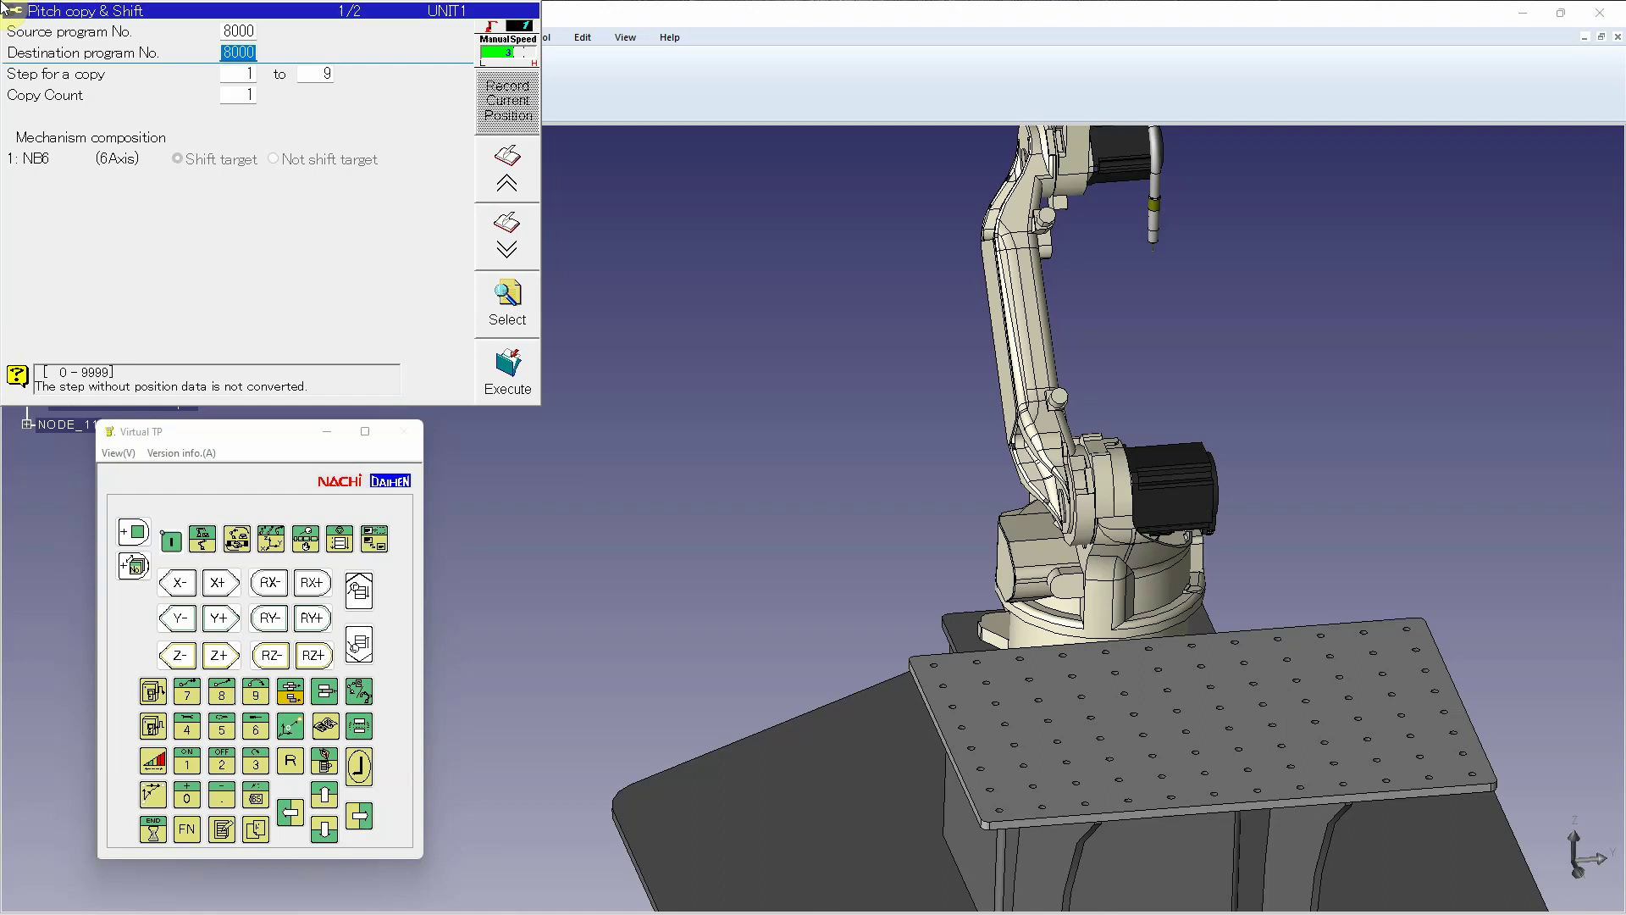
key(Return)
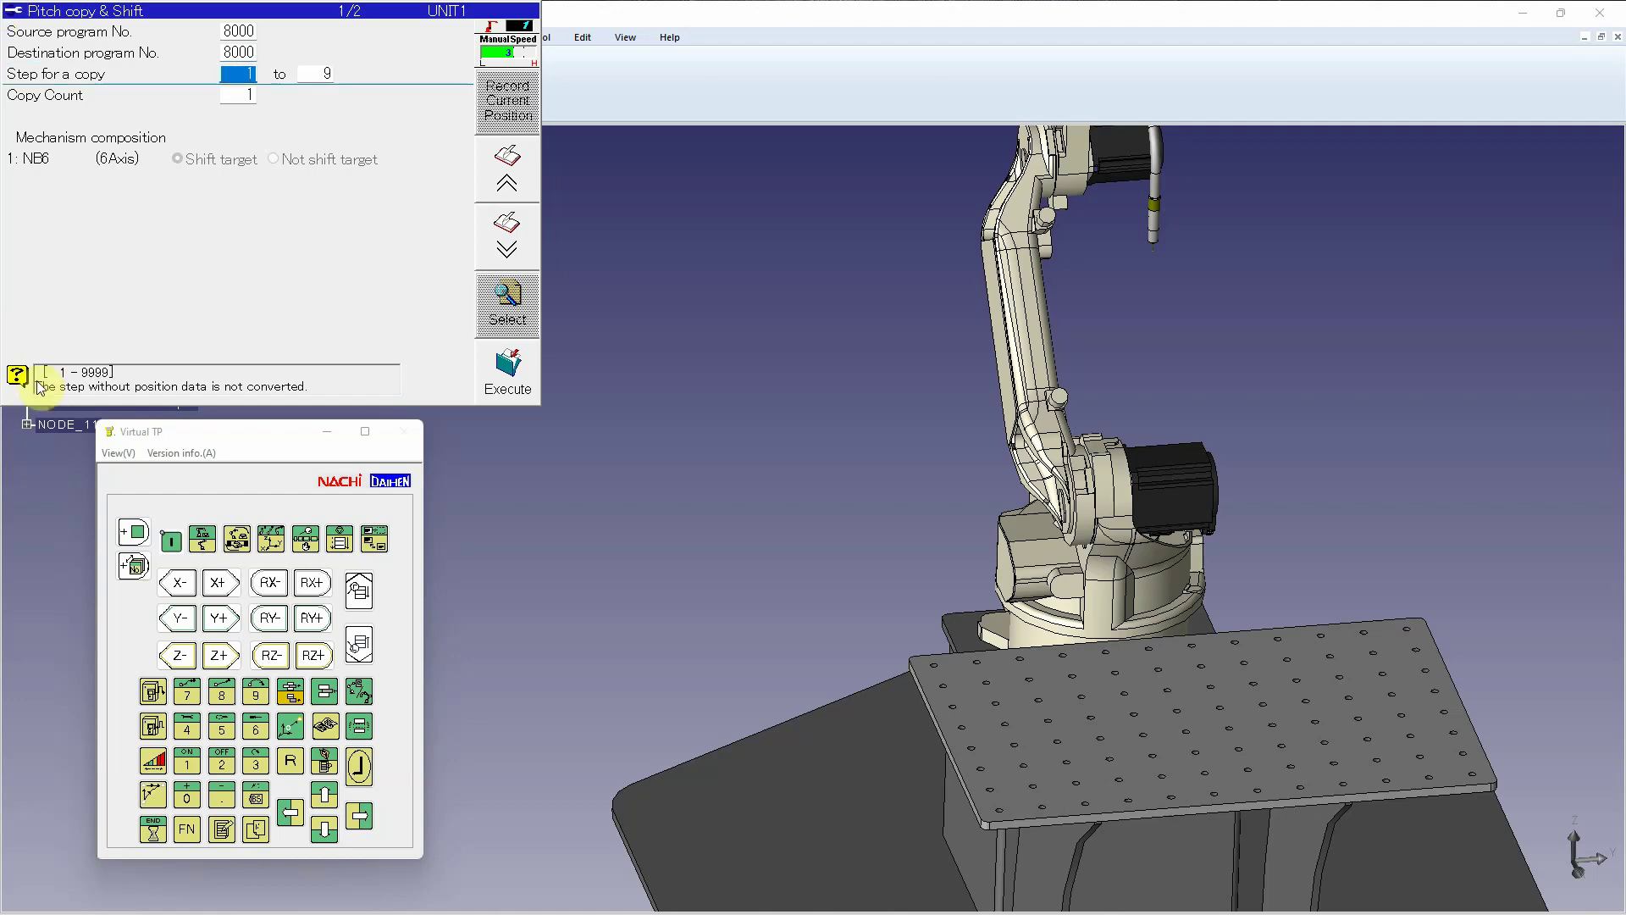
text(2)
key(Return)
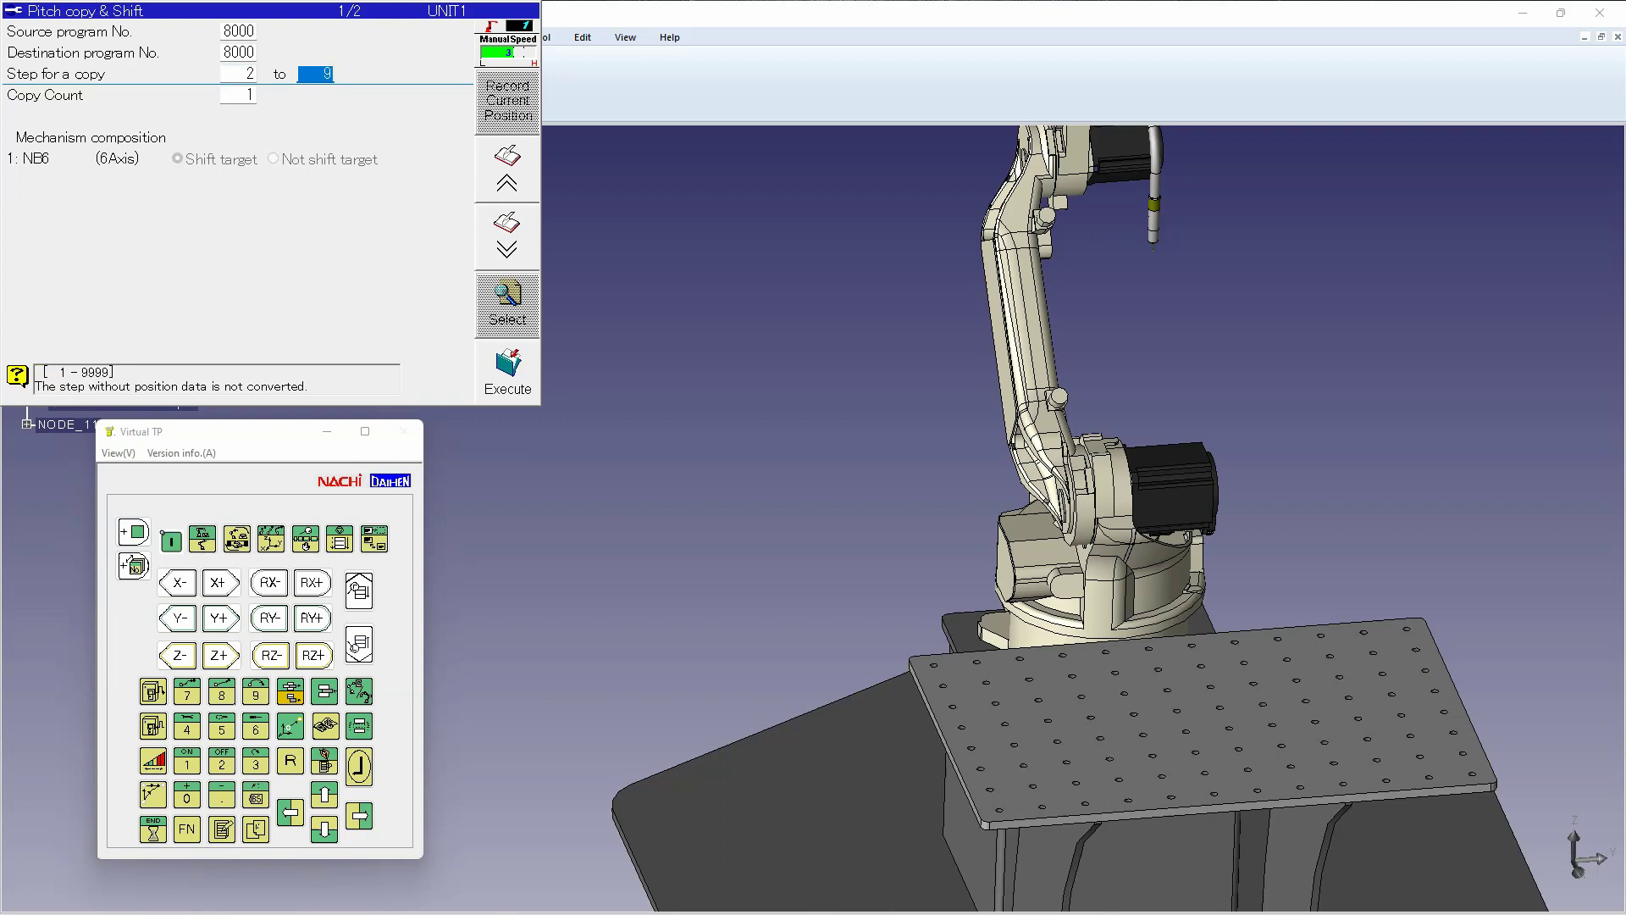
key(Return)
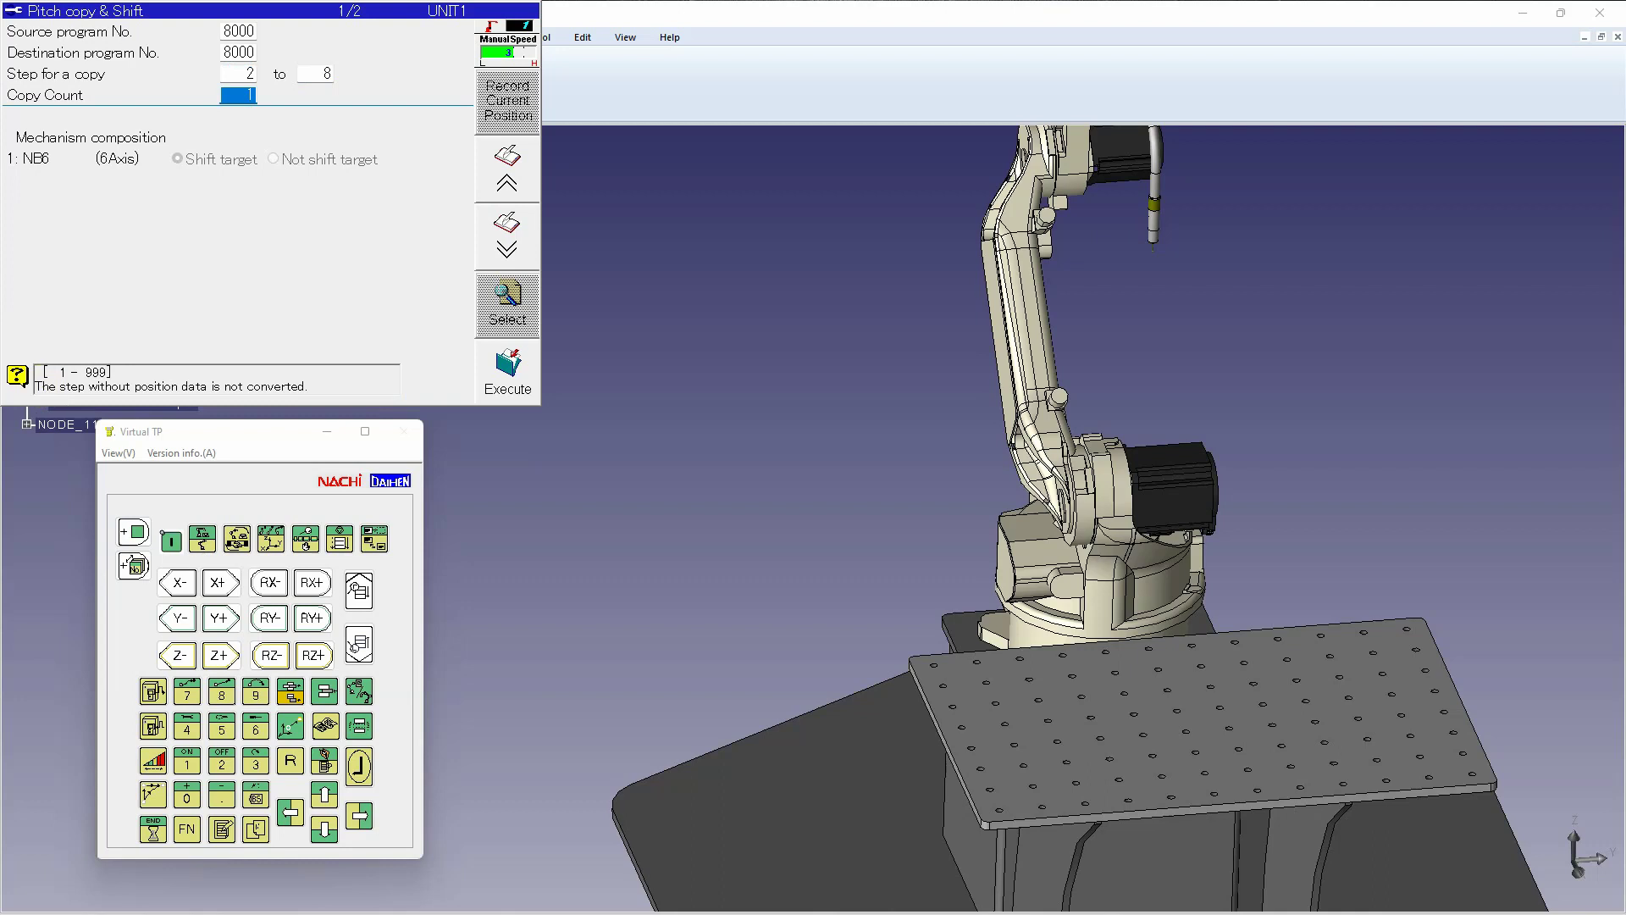
text(5)
Step: On page 2/2, set a 6-inch pitch and keep the shift direction on Program
click(508, 244)
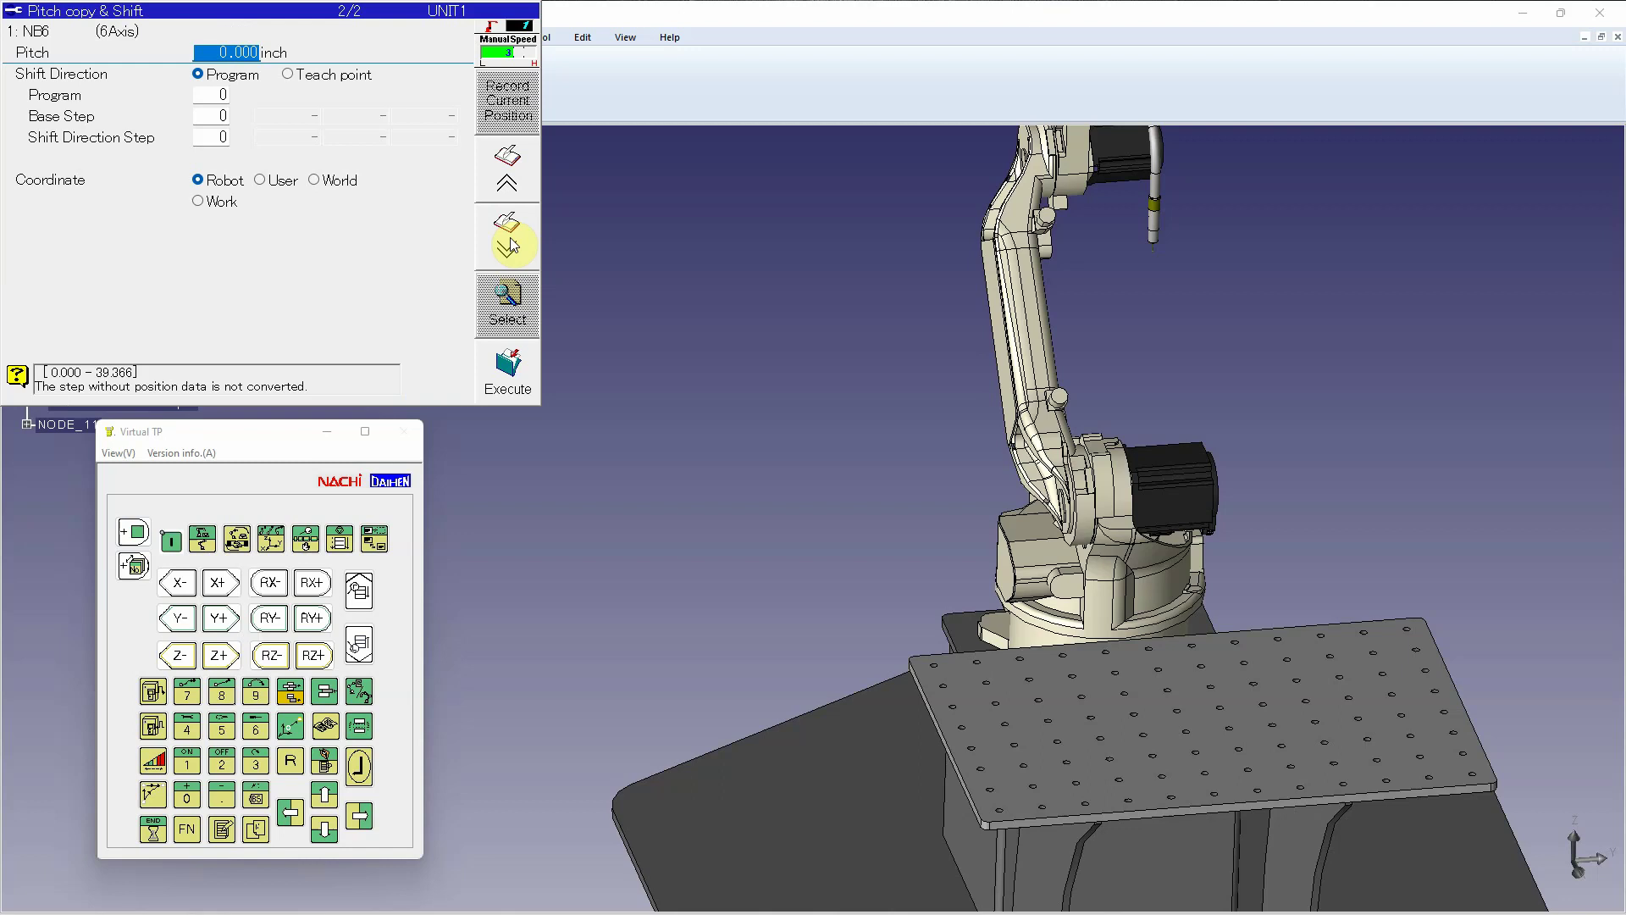
text(6)
key(Return)
key(Down)
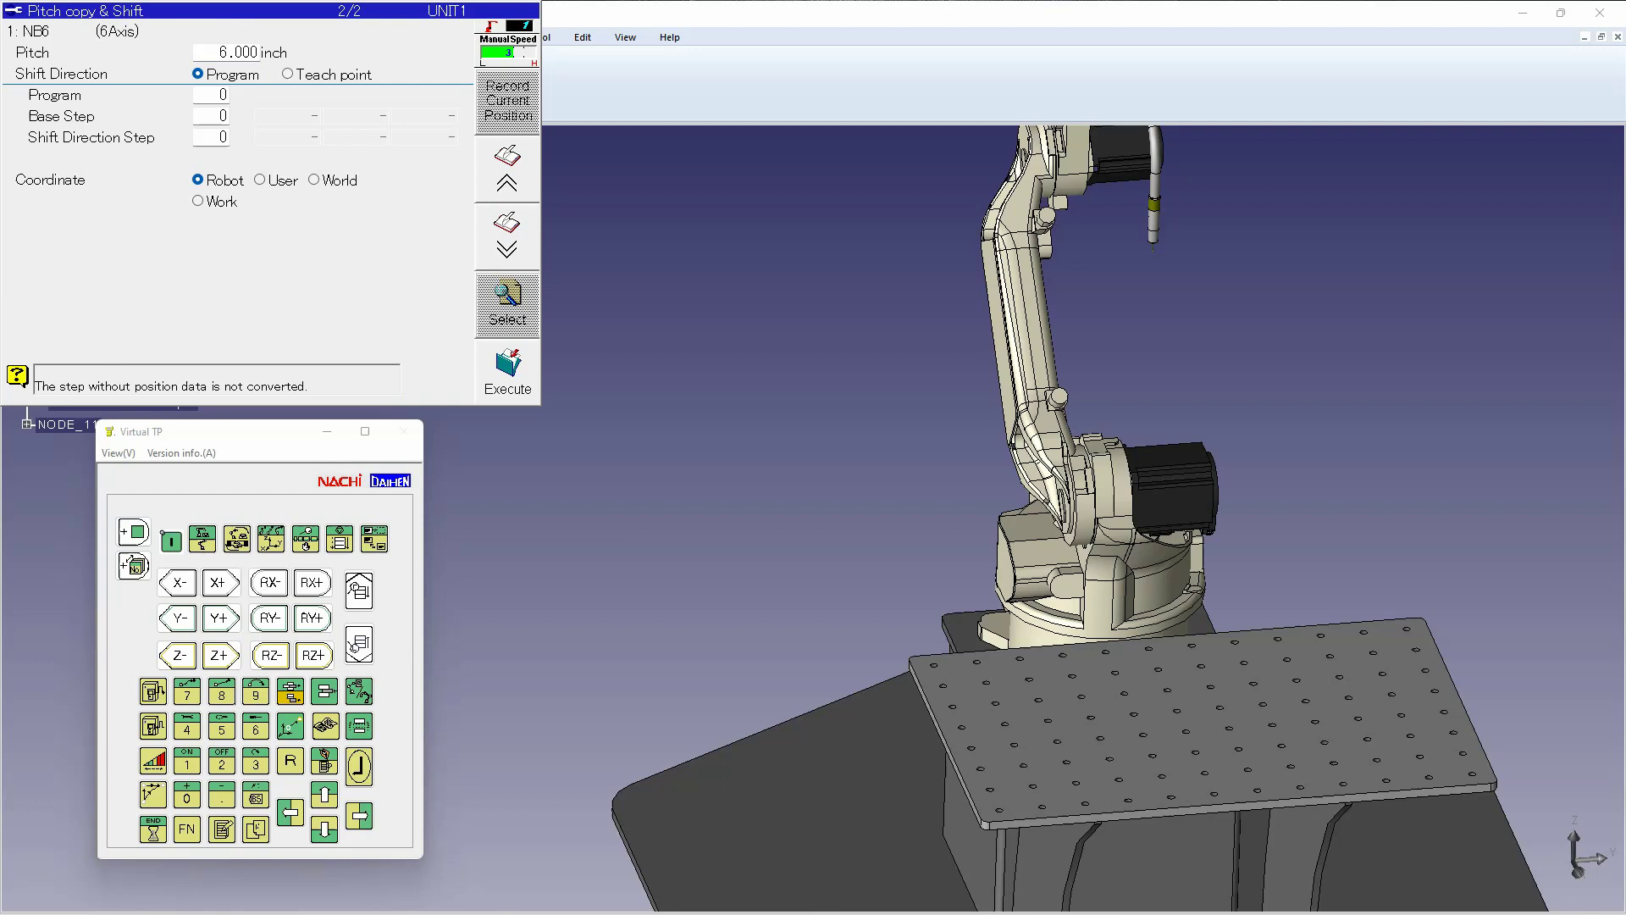
key(Right)
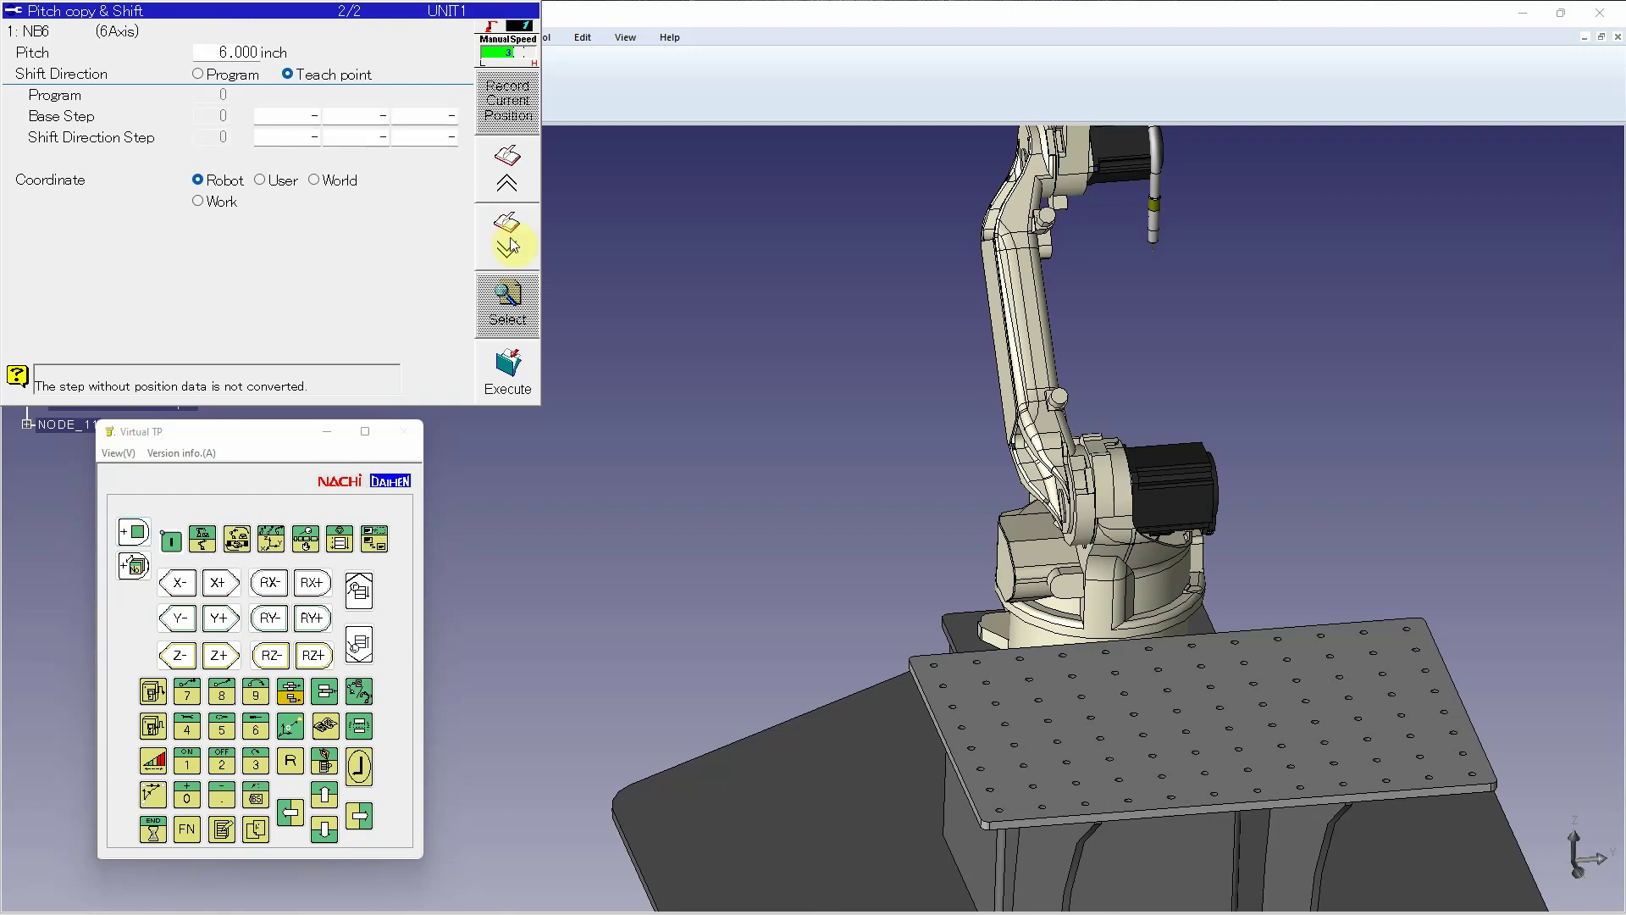
key(Left)
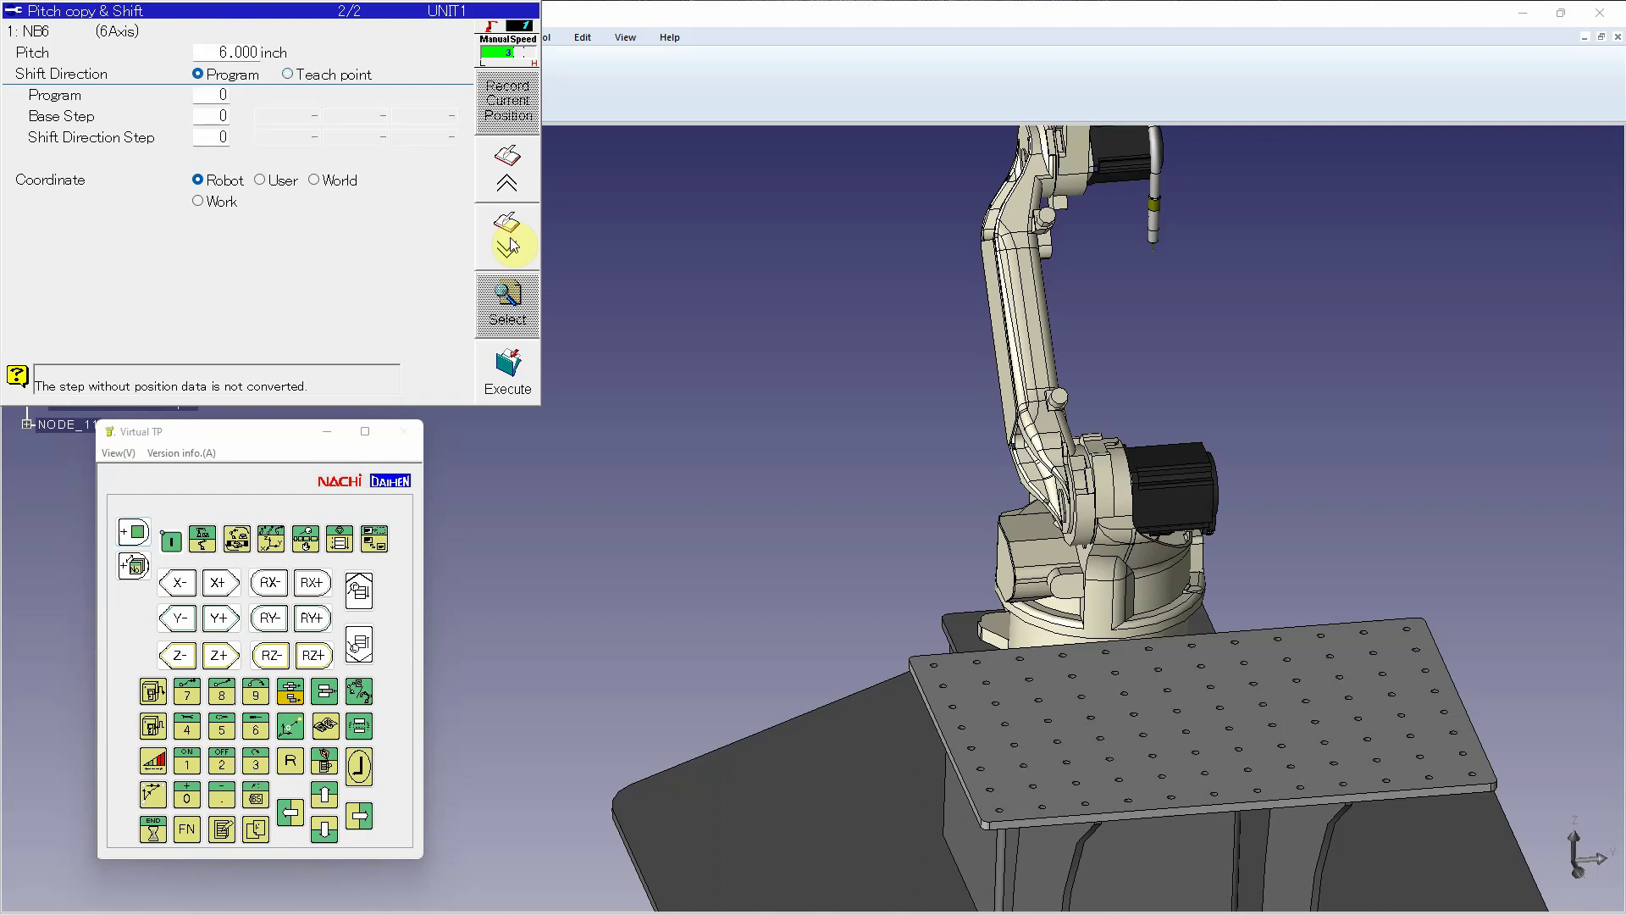
click(509, 245)
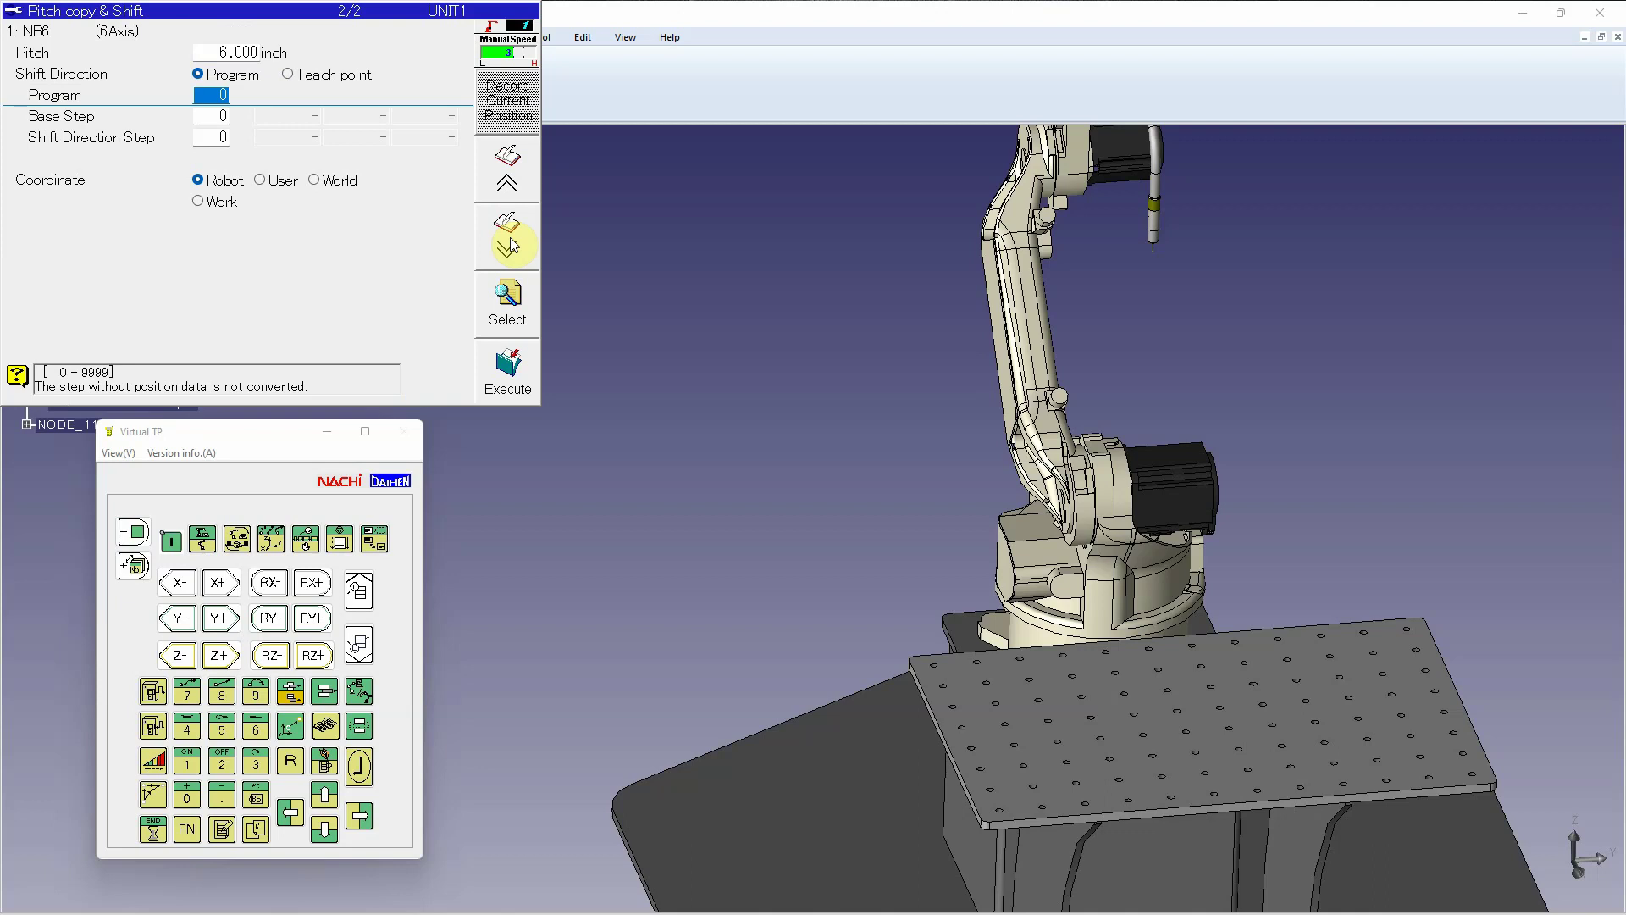
Step: Use program 8000 for the shift direction, with base step 4 and direction step 5
text(8000)
key(Return)
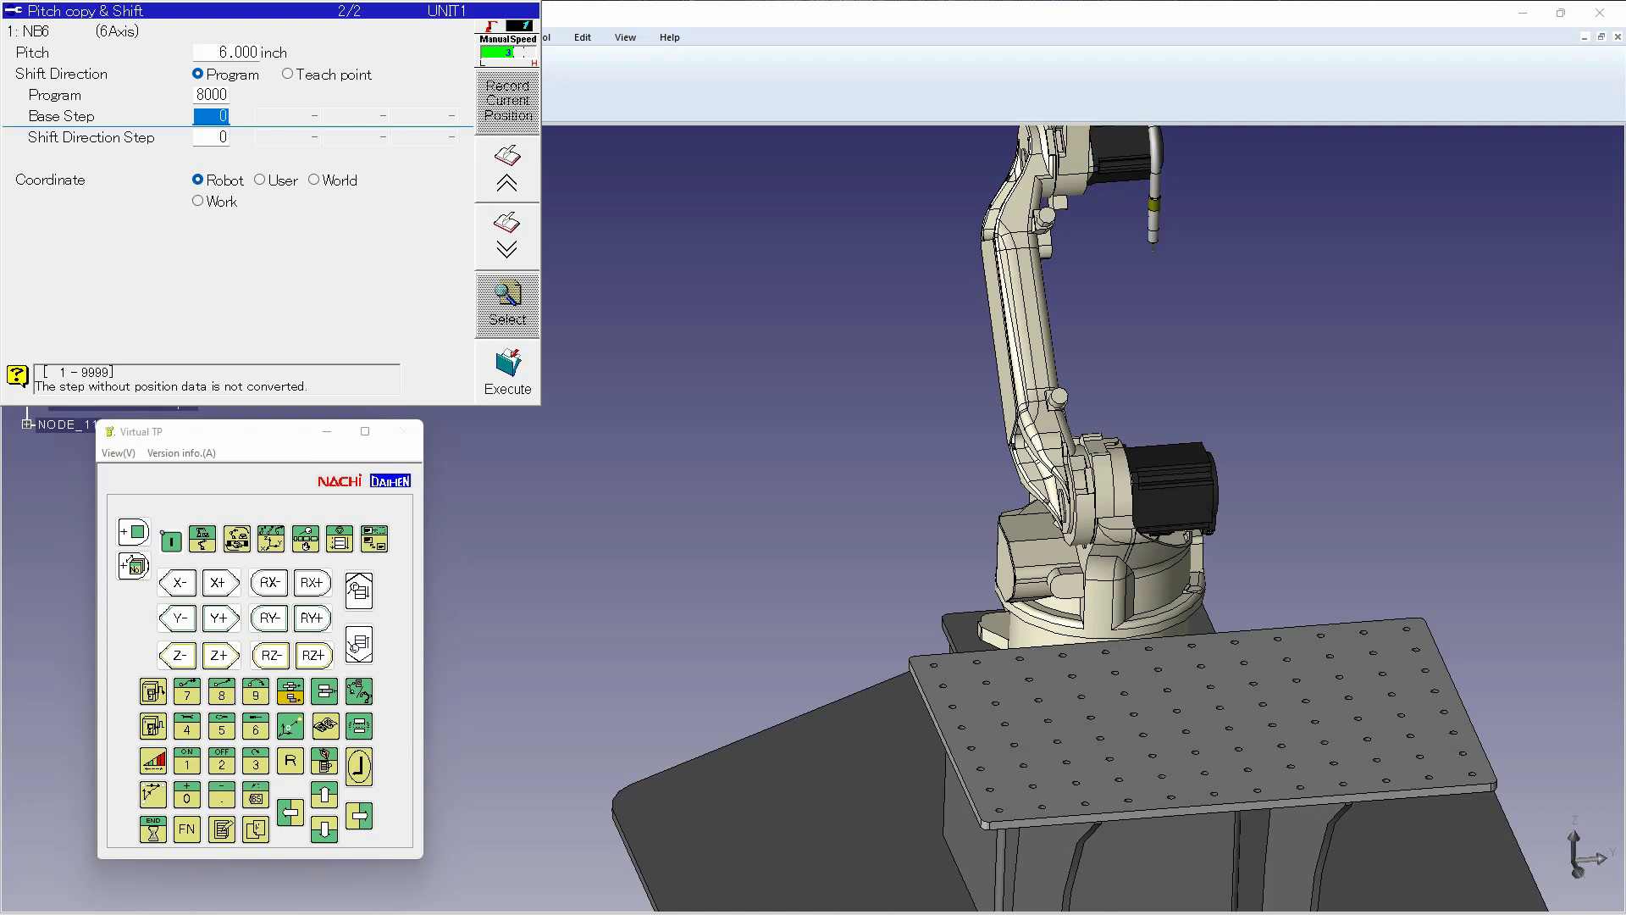
key(Down)
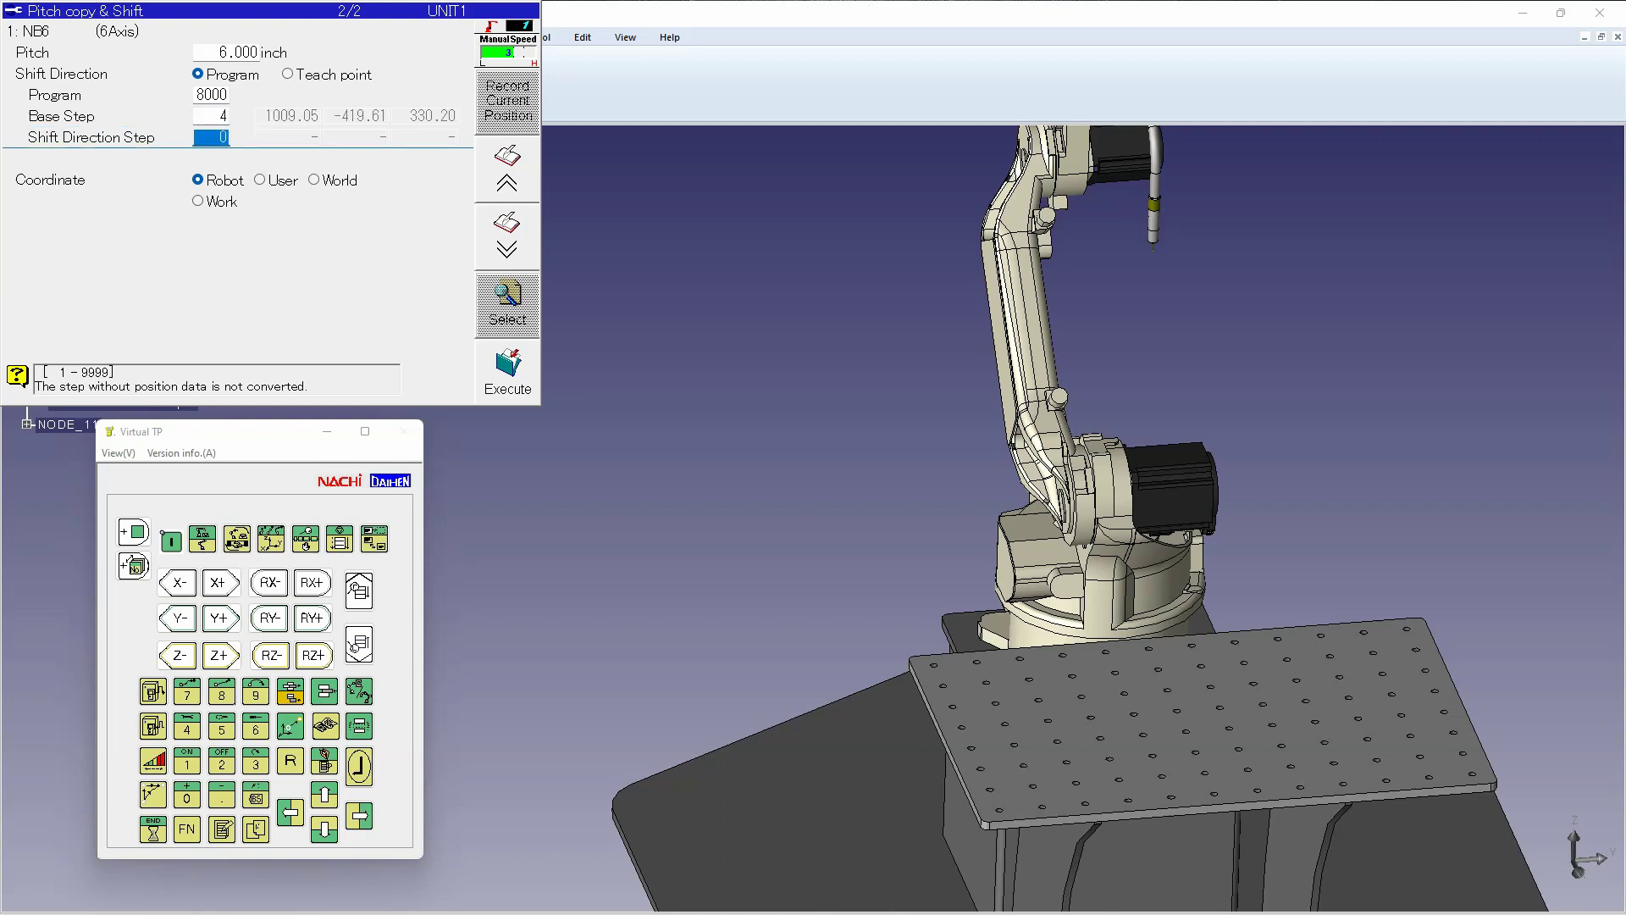
text(5)
Step: Execute the pitch copy, approve overwriting NB6.8000, and back out of the conversion screens
click(508, 372)
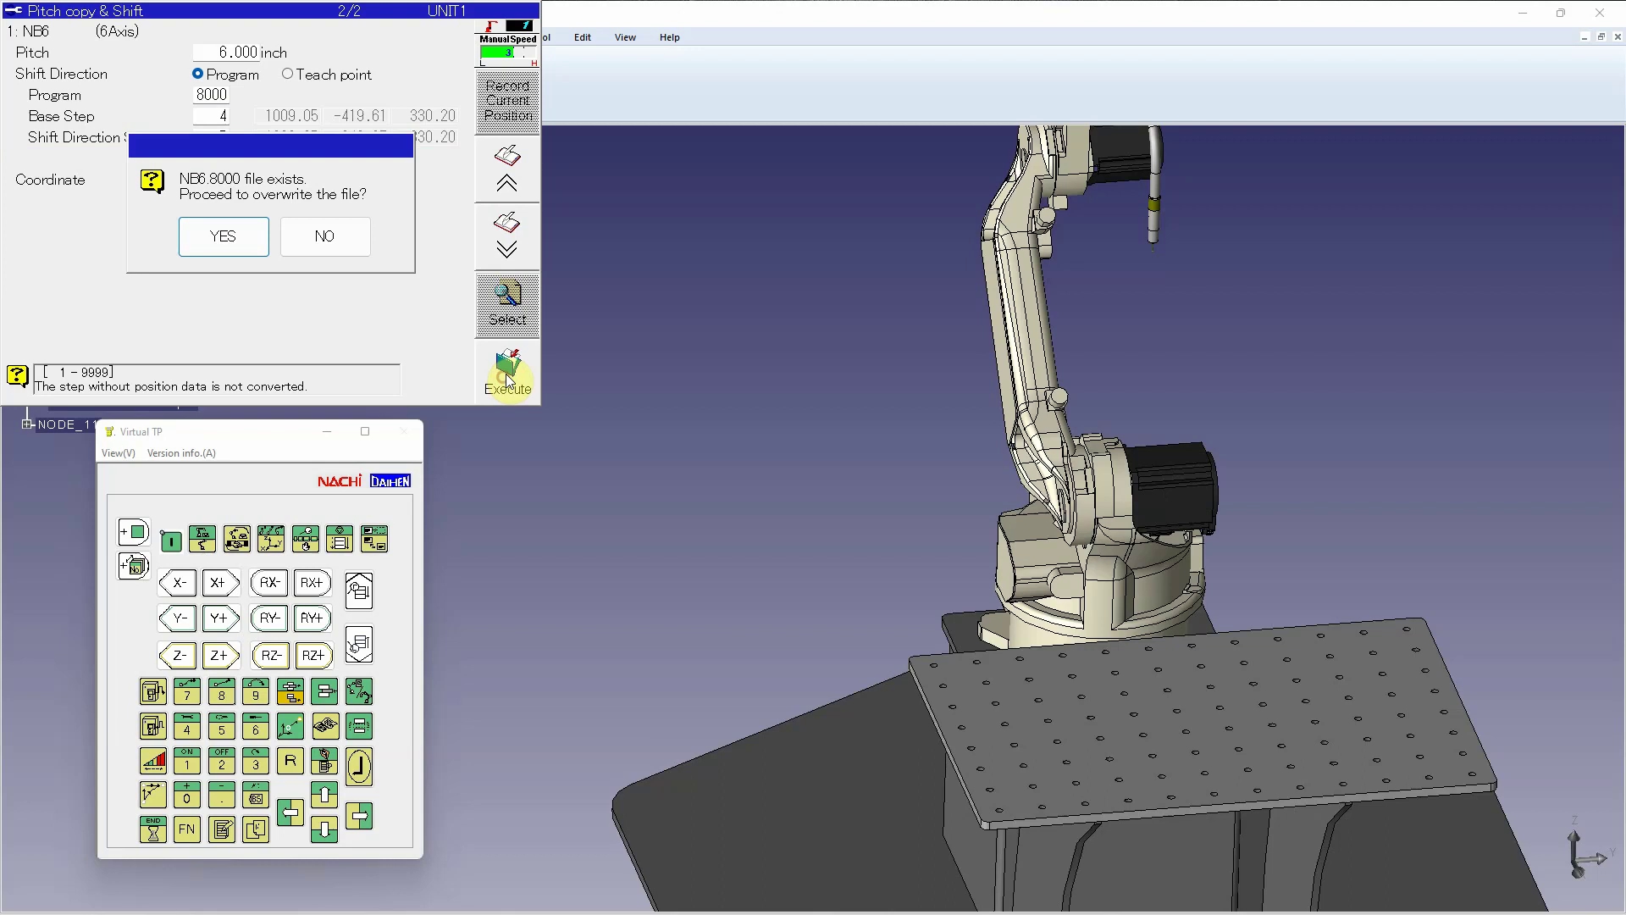
key(Return)
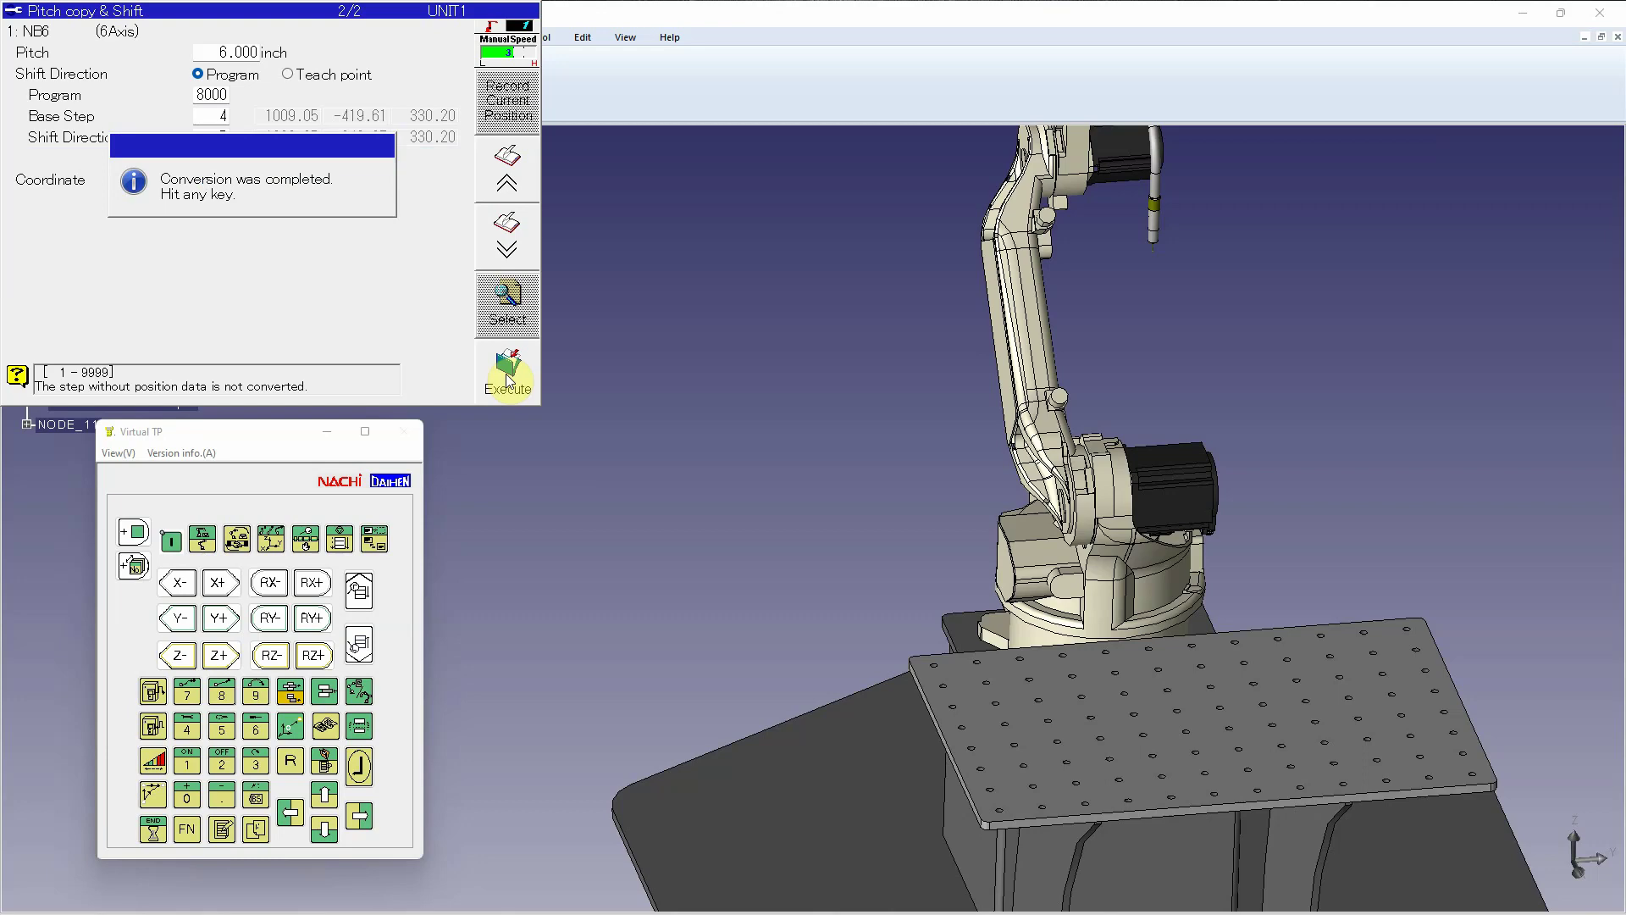
key(Escape)
key(Escape)
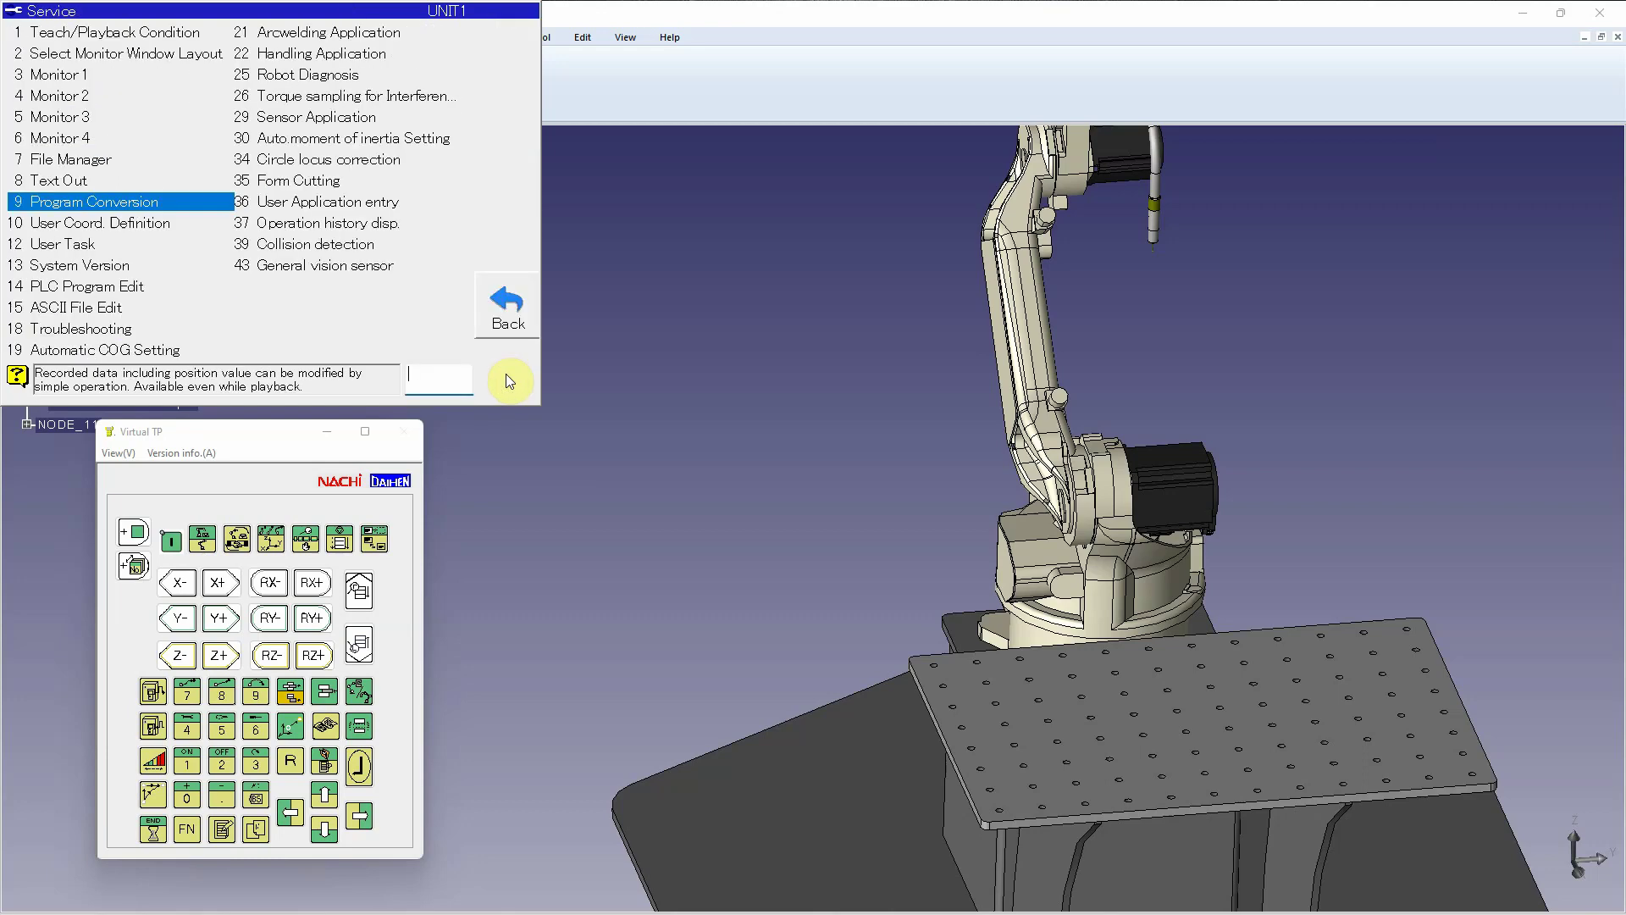
key(Escape)
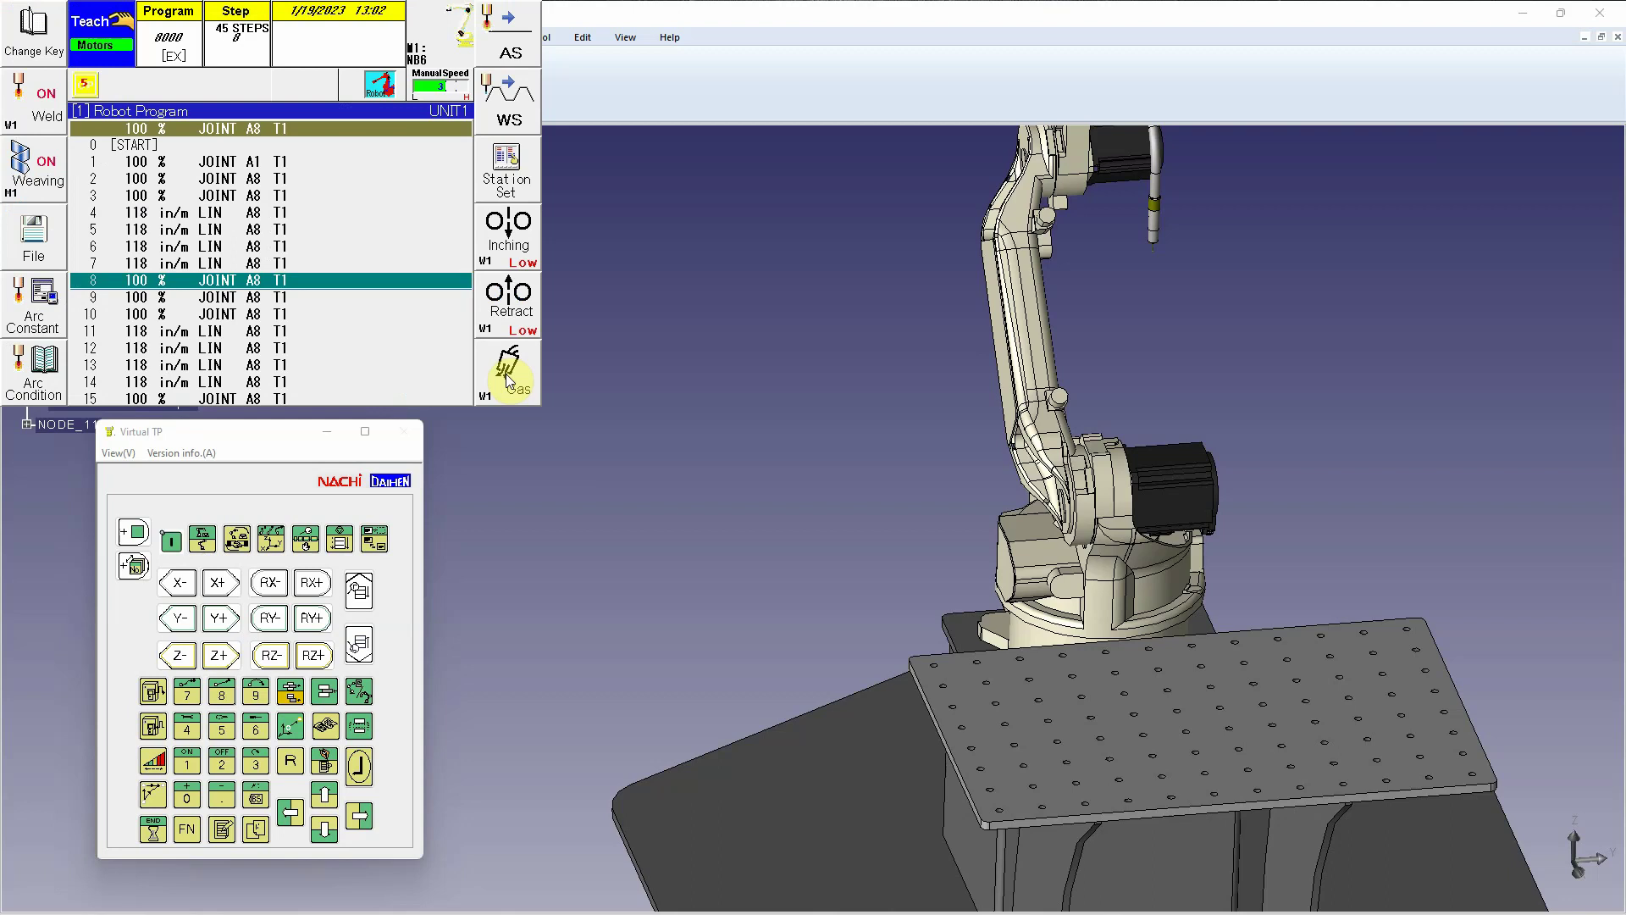
Step: Scroll program 8000 down to step 42, then jump back to step 1
key(shift)
key(shift+Down)
key(shift+Down)
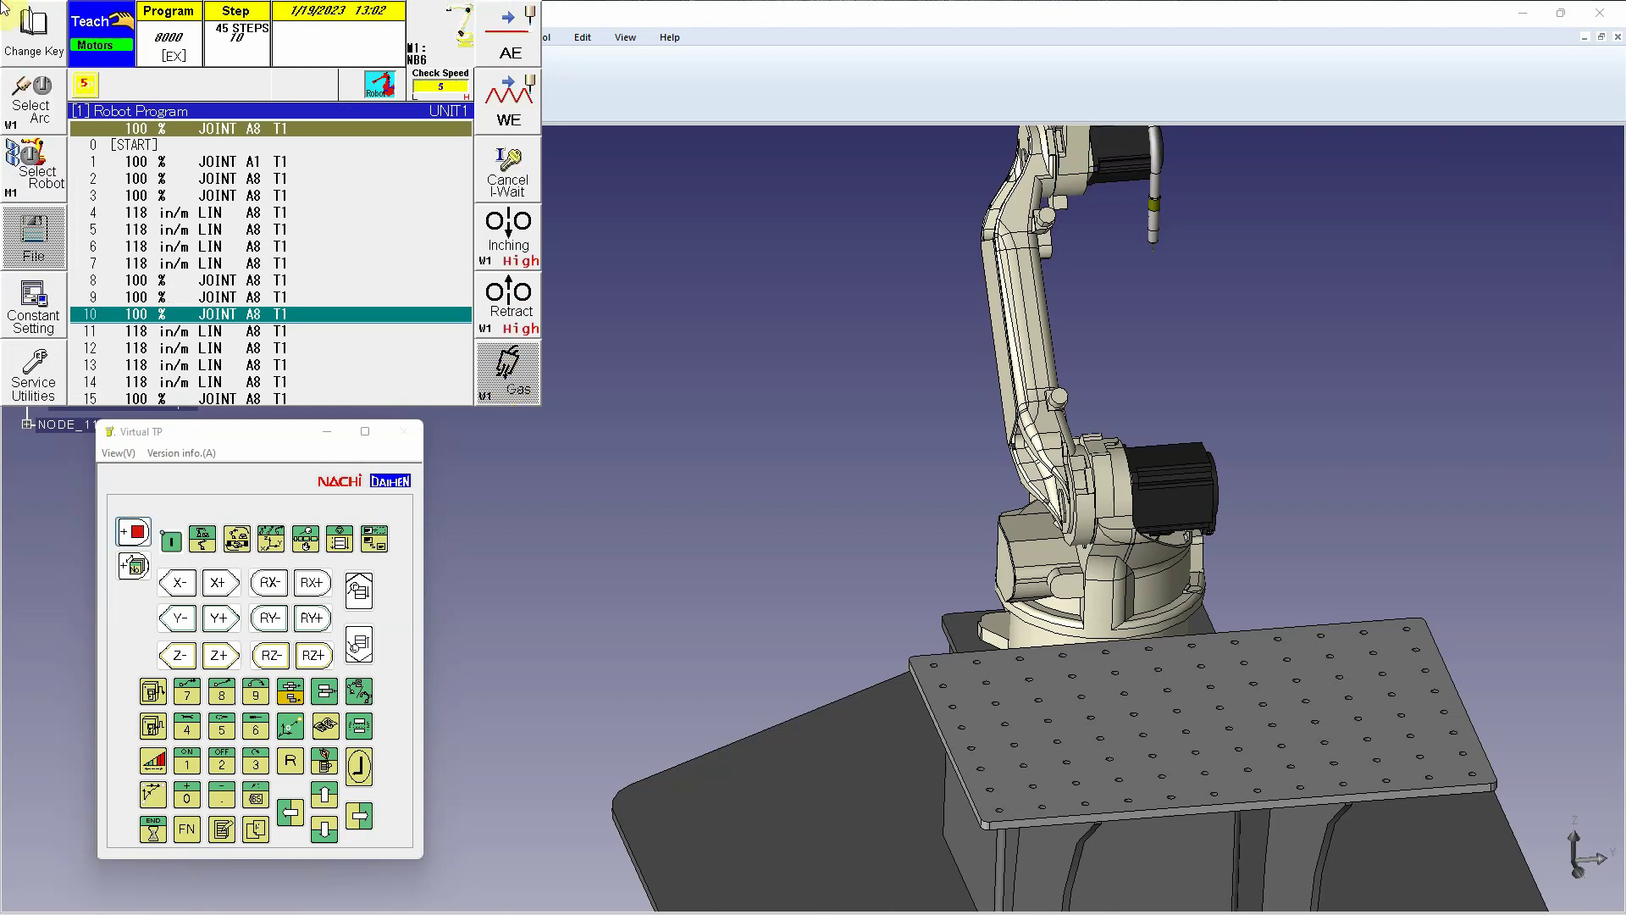
key(shift+Down)
key(shift+Down)
key(shift+Down)
key(shift+Down)
key(shift+Down)
key(shift+Down)
key(shift+Down)
key(shift+Down)
key(shift+Down)
key(shift+Down)
key(shift+Down)
key(shift+Down)
key(shift+Down)
key(shift+Down)
key(shift+Down)
key(shift+Down)
key(shift+Down)
key(shift+Down)
key(shift+Down)
key(shift+Down)
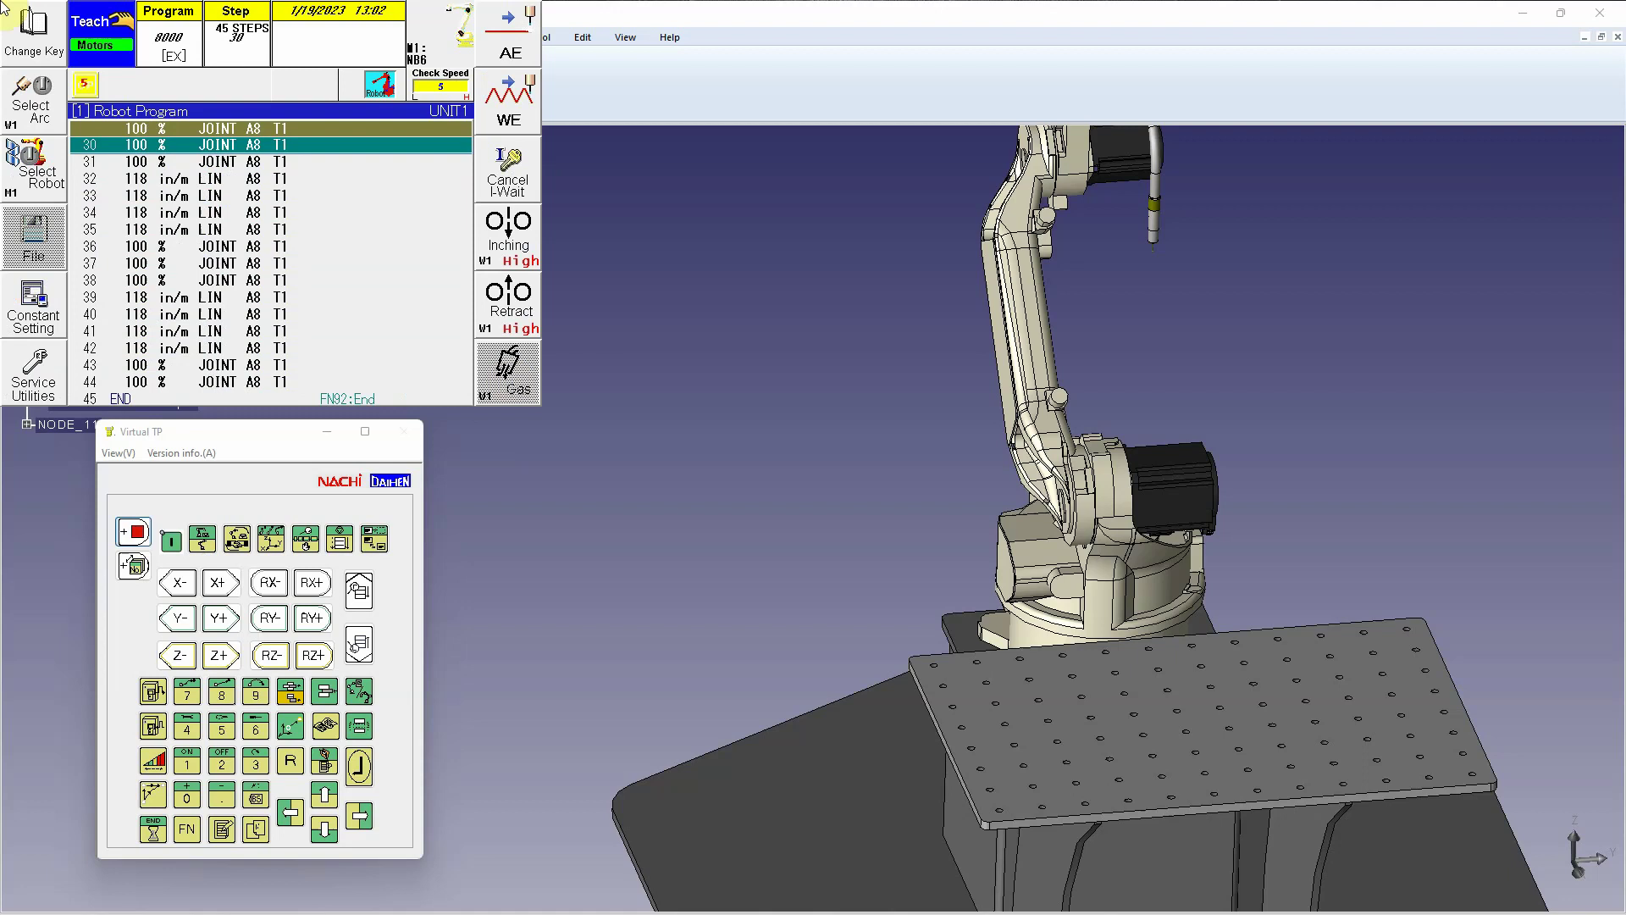
key(shift+Down)
key(shift+Down)
key(shift+Down)
key(shift+Down)
key(shift+Down)
key(shift+Down)
key(shift+Down)
key(shift+Down)
key(shift+Down)
key(shift+Down)
key(shift+Down)
key(shift+Down)
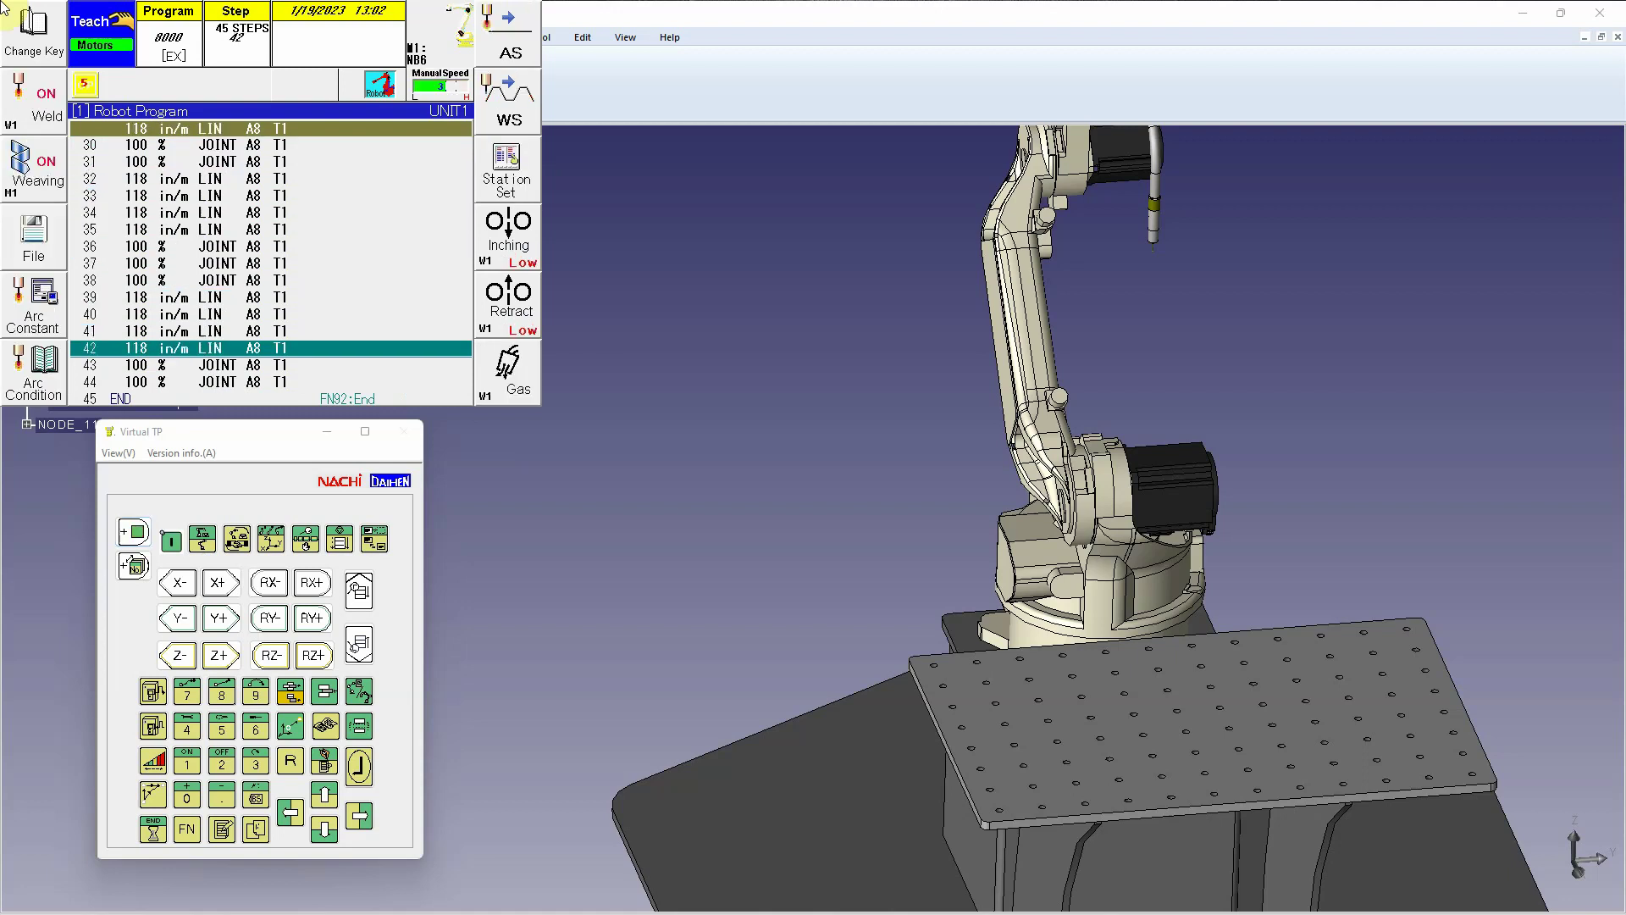
key(1)
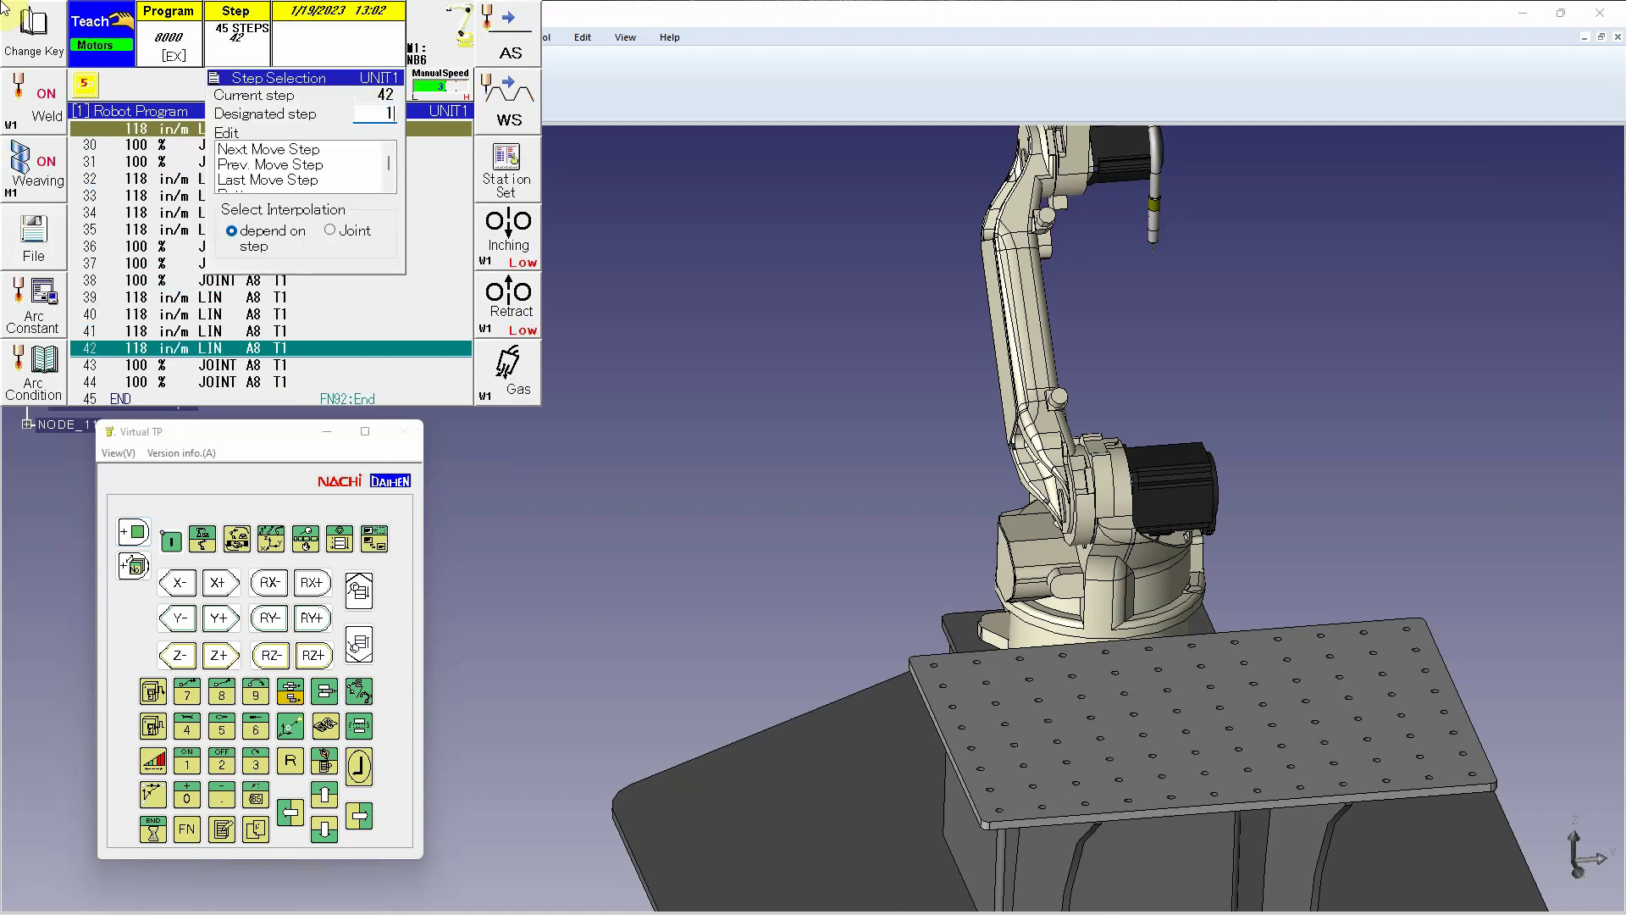
key(Return)
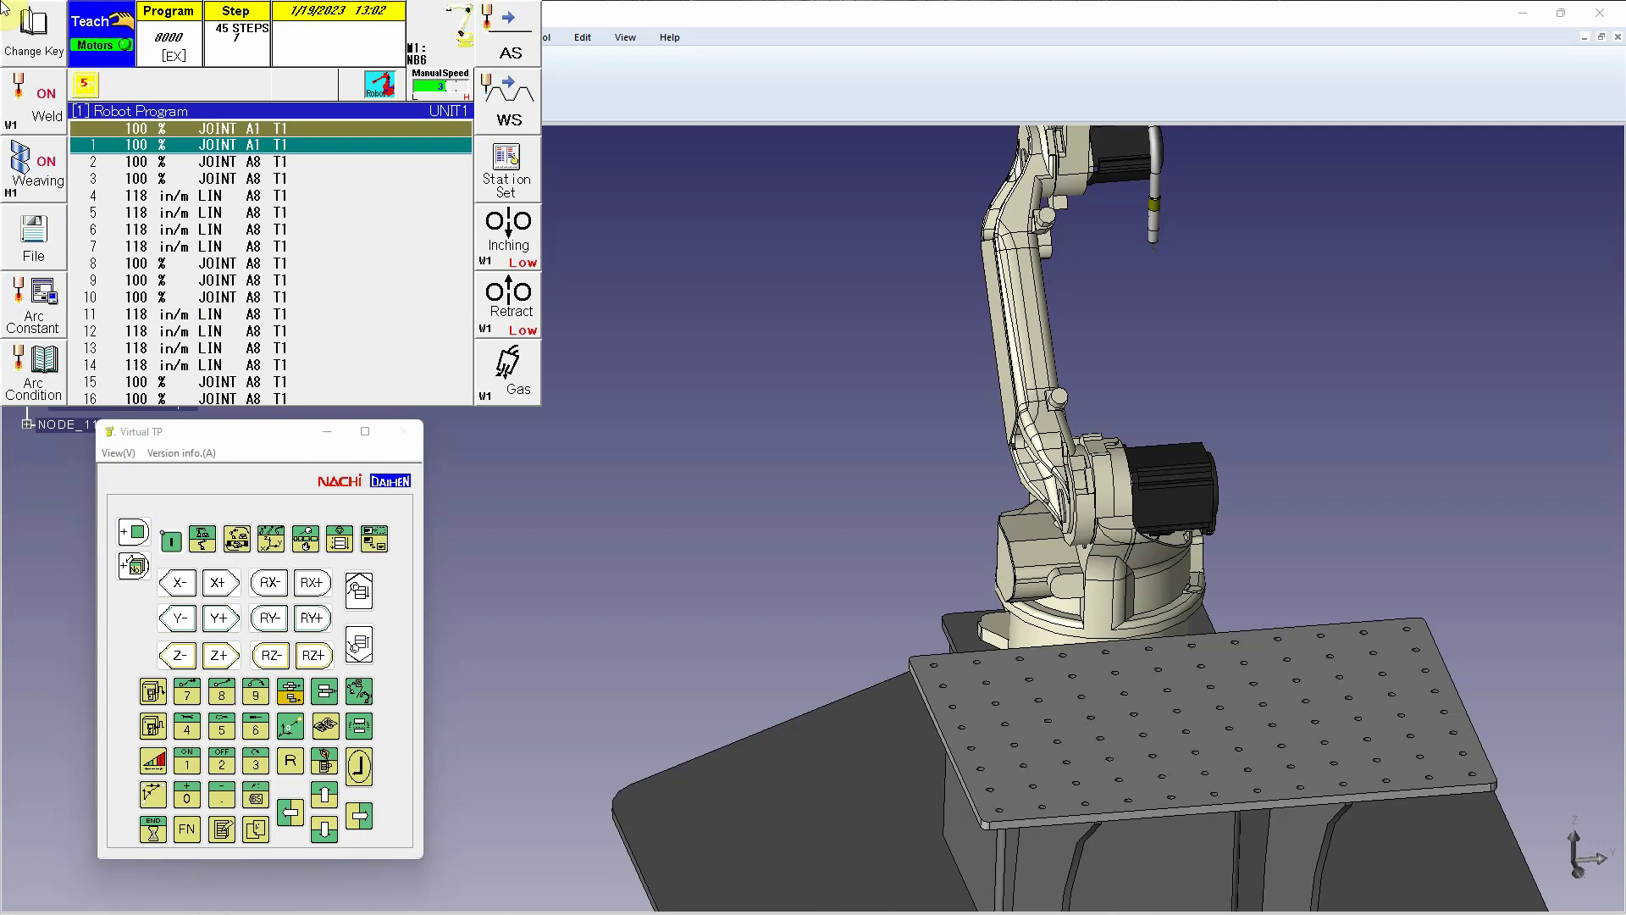